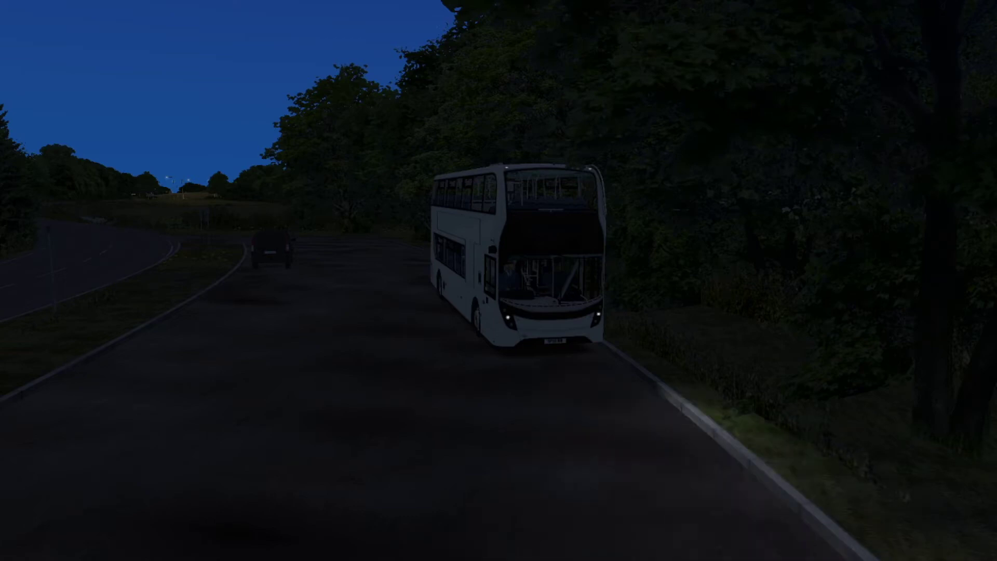
key("l")
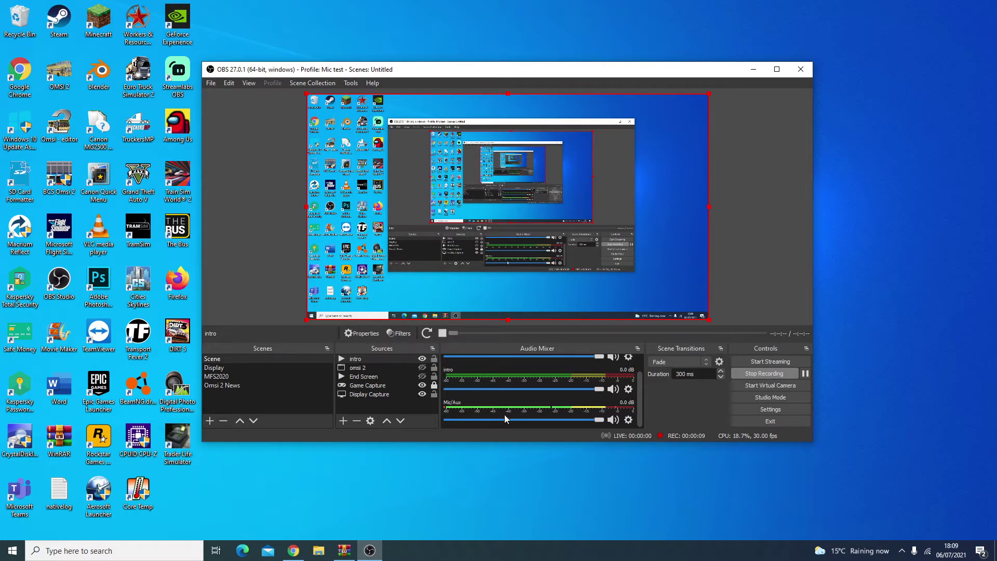
Step: Minimize the recording software, launch Euro Truck Simulator 2 and start a new profile from its profile manager
left_click(754, 69)
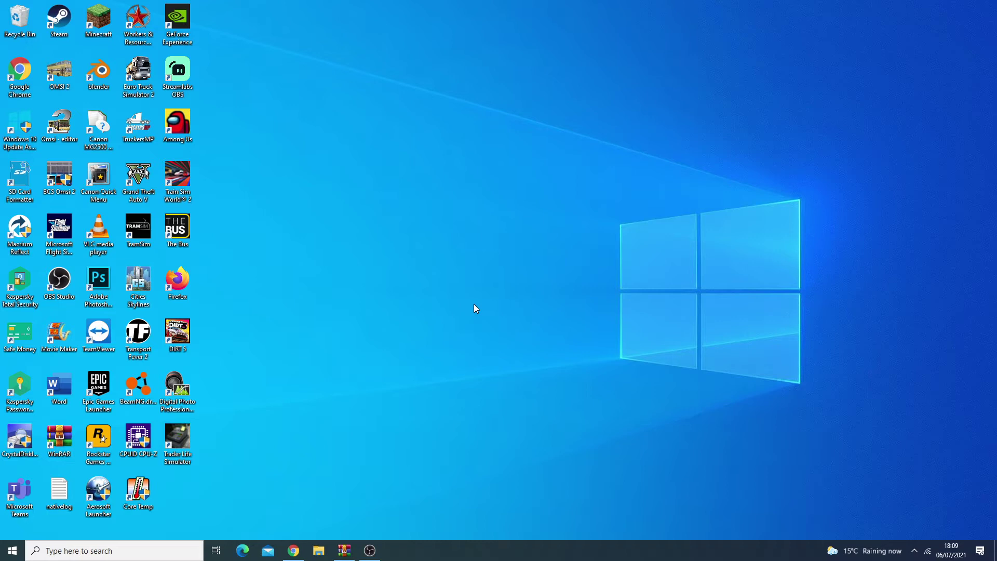
double_click(138, 78)
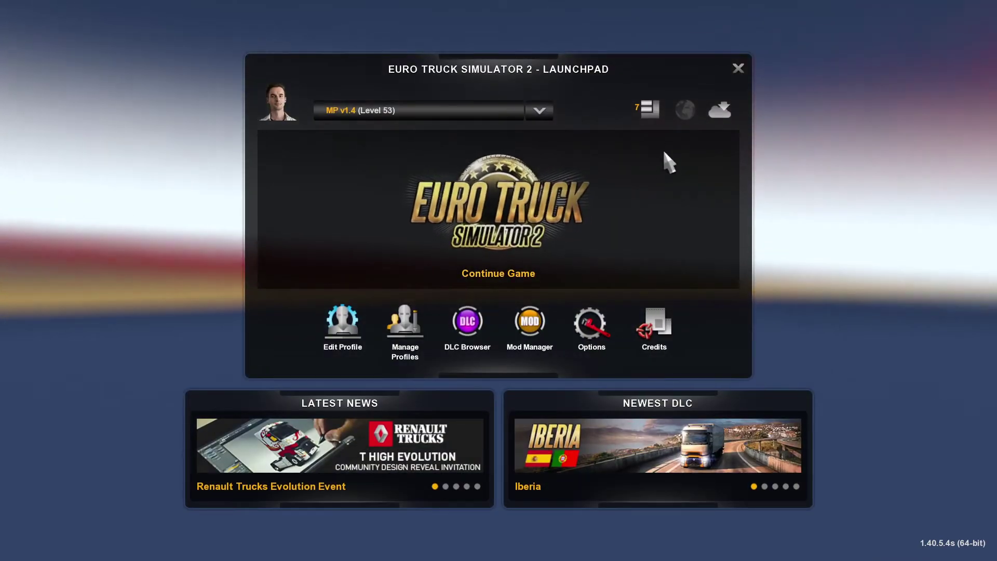
left_click(416, 323)
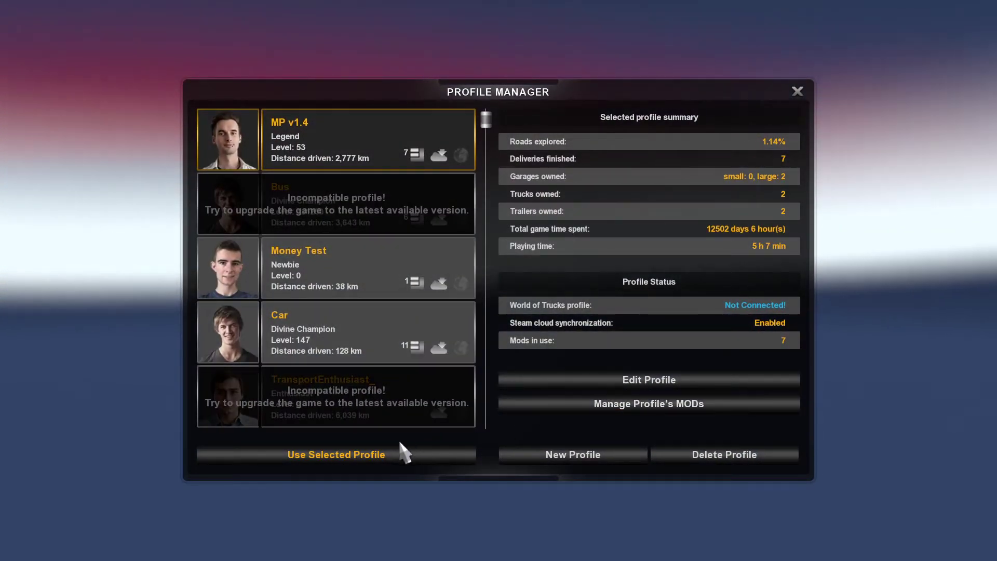
left_click(566, 457)
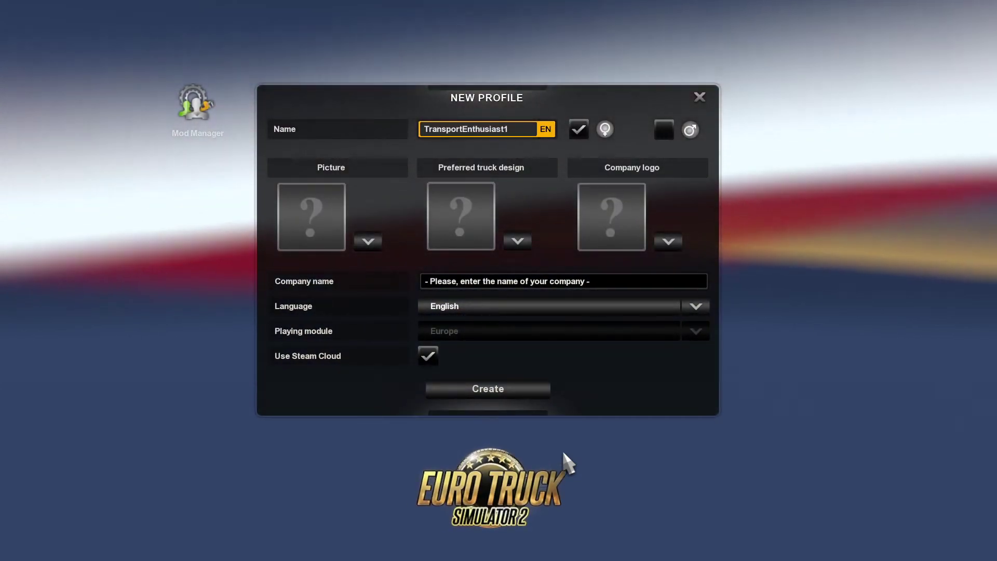
Step: Replace the suggested profile name with "YT Tutorial"
key("BackSpace")
key("BackSpace")
key("BackSpace")
key("BackSpace")
key("BackSpace")
key("BackSpace")
key("BackSpace")
key("BackSpace")
key("BackSpace")
key("BackSpace")
key("BackSpace")
key("BackSpace")
key("BackSpace")
key("BackSpace")
key("BackSpace")
key("BackSpace")
key("BackSpace")
key("BackSpace")
key("BackSpace")
key("BackSpace")
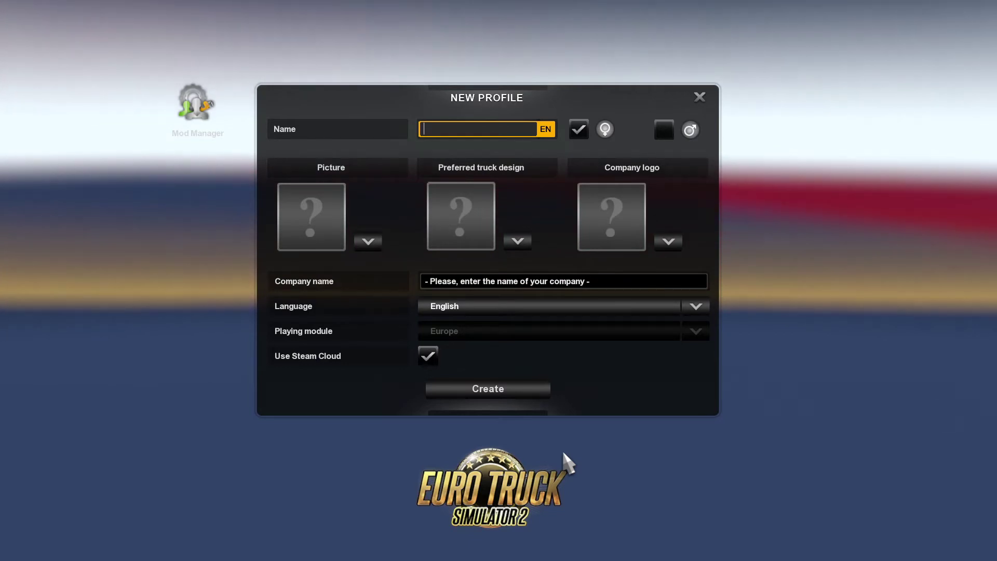
type("Y")
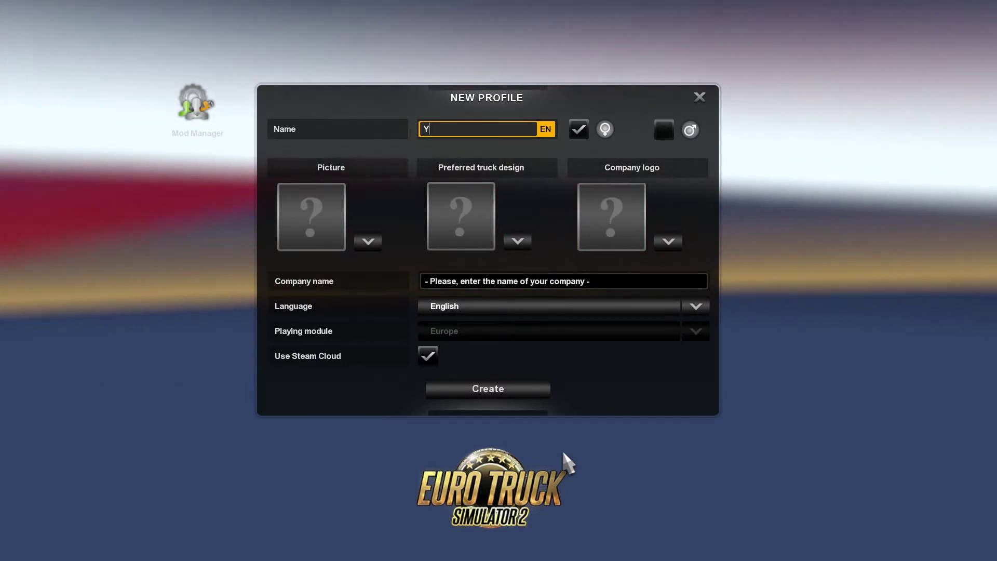
type("T Tutorial")
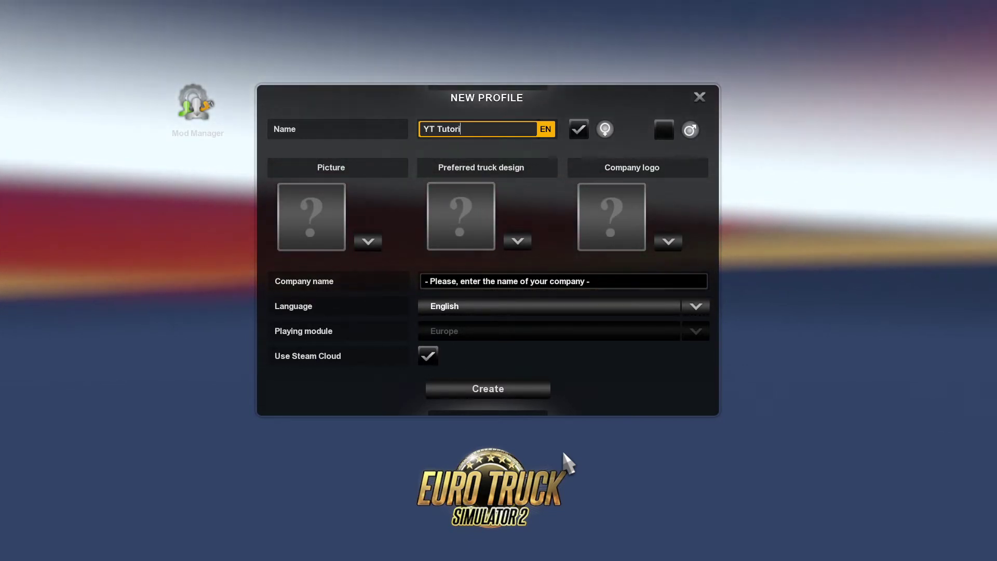
Step: Set the driver's gender to male and pick the portrait of the bearded man with glasses
left_click(370, 244)
scroll(395, 349, "down", 5)
scroll(359, 363, "down", 4)
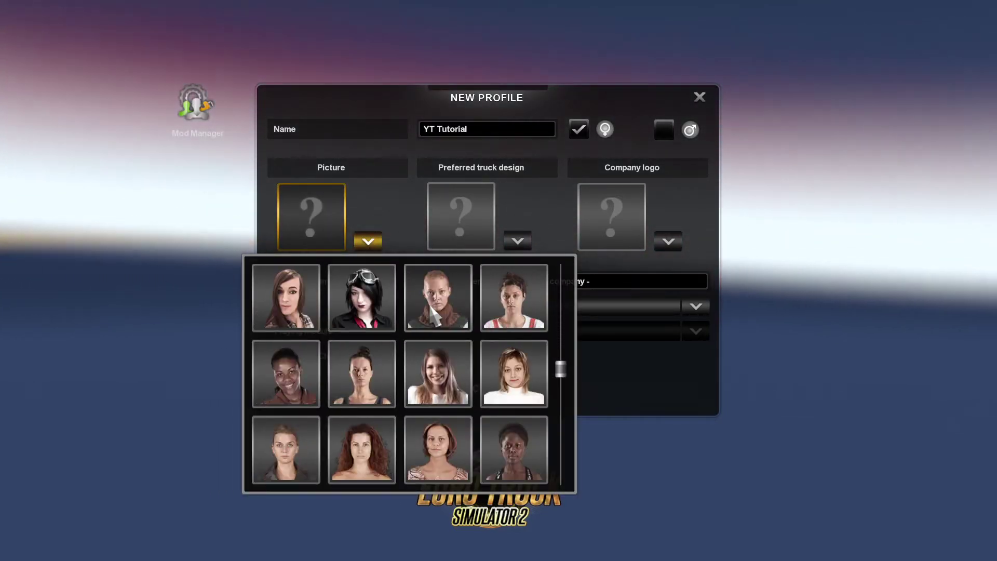
left_click(644, 141)
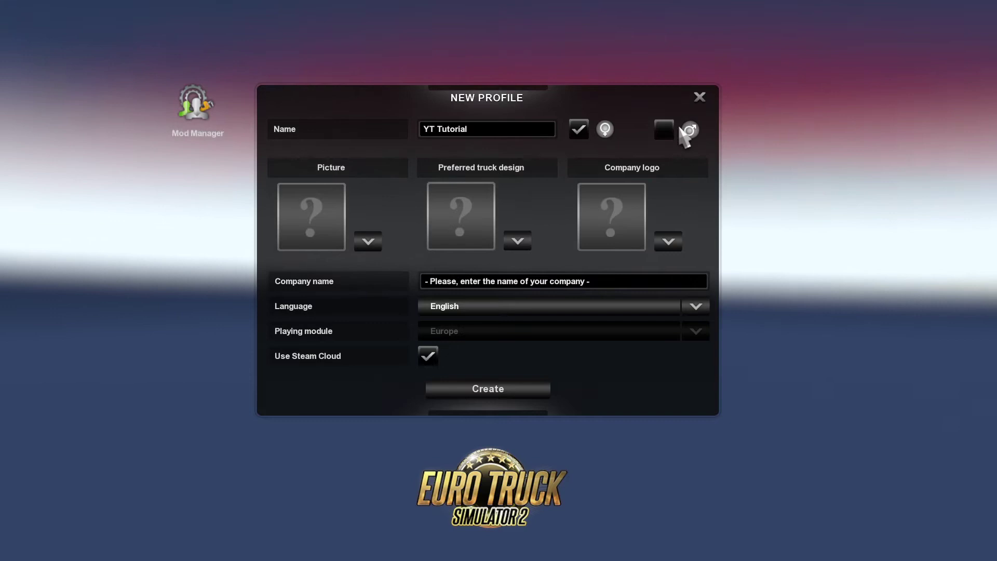
left_click(664, 130)
left_click(369, 242)
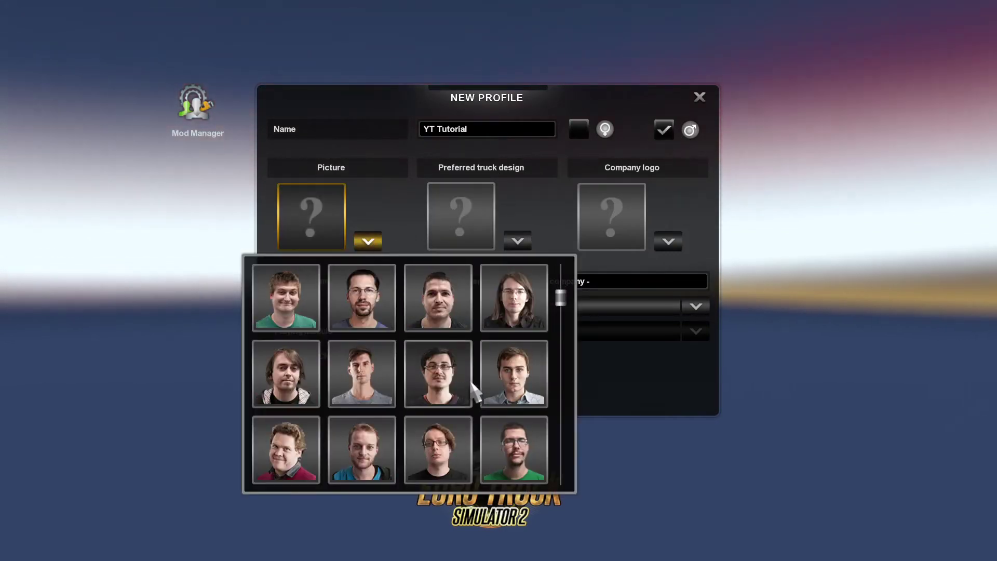
left_click(426, 325)
Step: Choose the grey-blue Mercedes as the preferred truck design
left_click(515, 241)
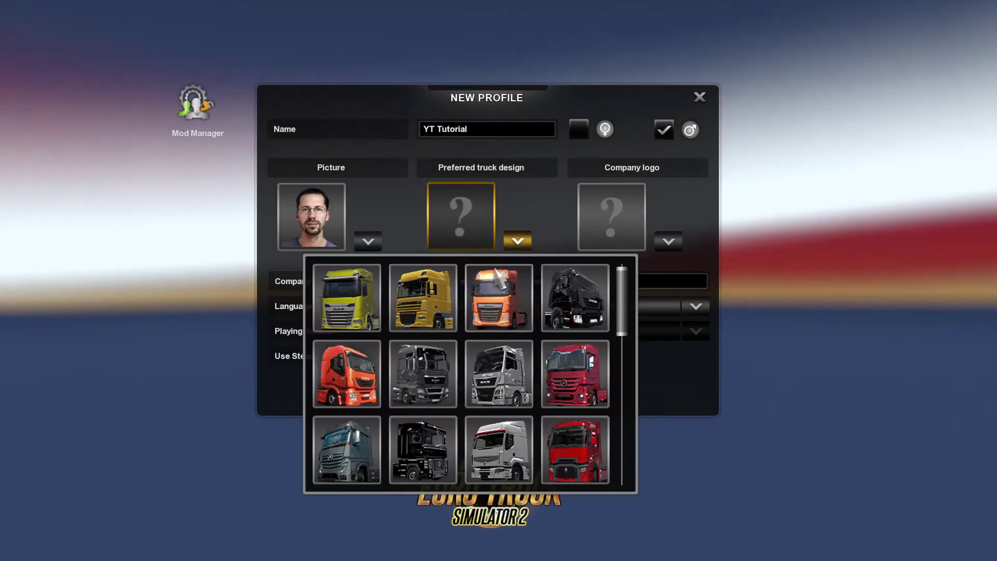
scroll(483, 322, "down", 3)
left_click(484, 315)
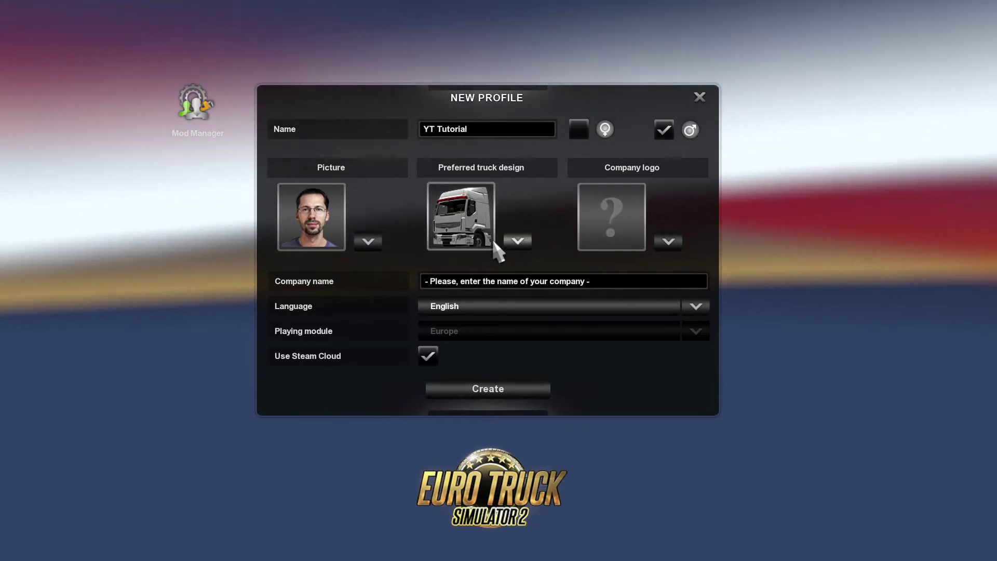
left_click(518, 241)
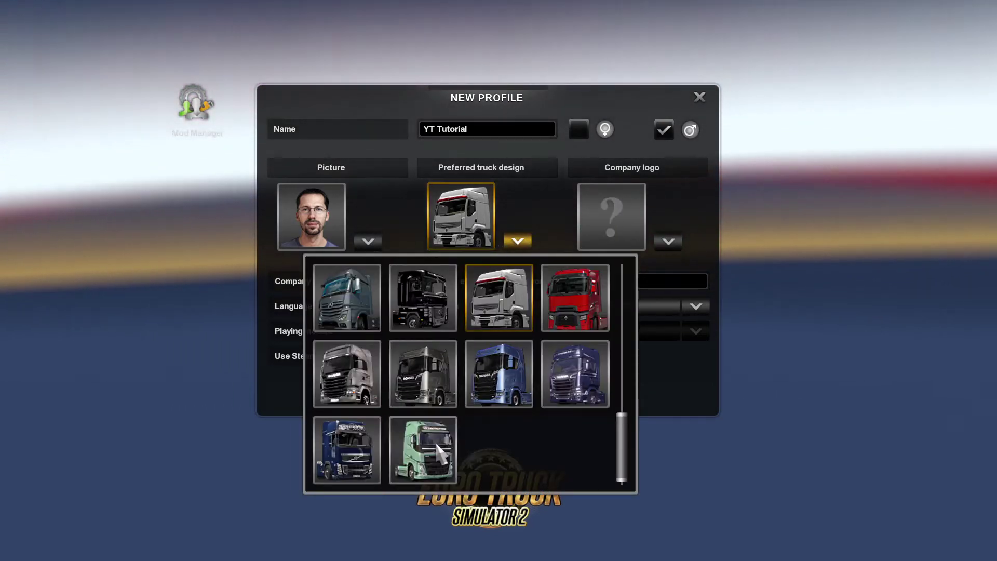
left_click(354, 296)
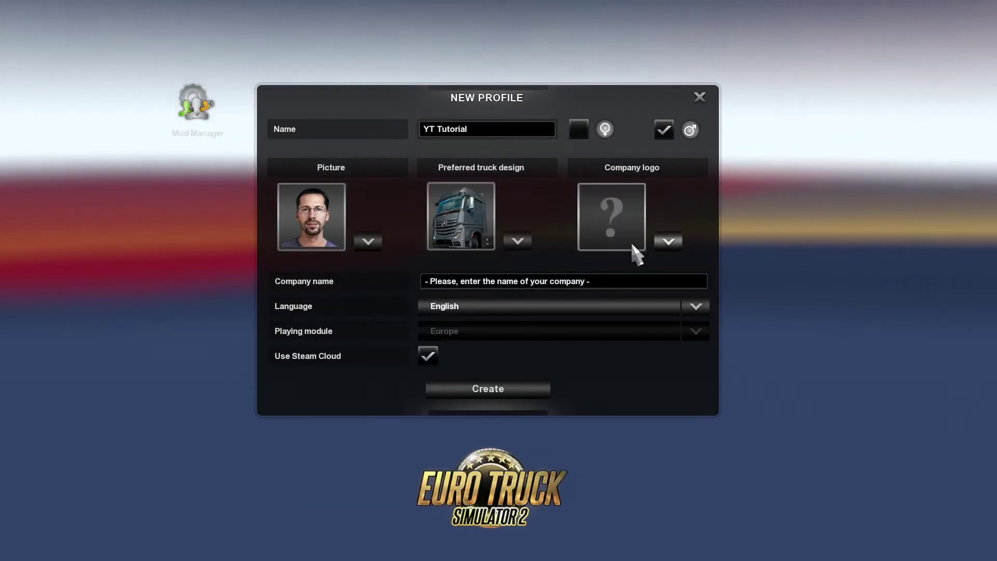
Step: Create the profile with the blue gears company logo and the company name "na", skipping the input wizard
left_click(668, 243)
left_click(431, 322)
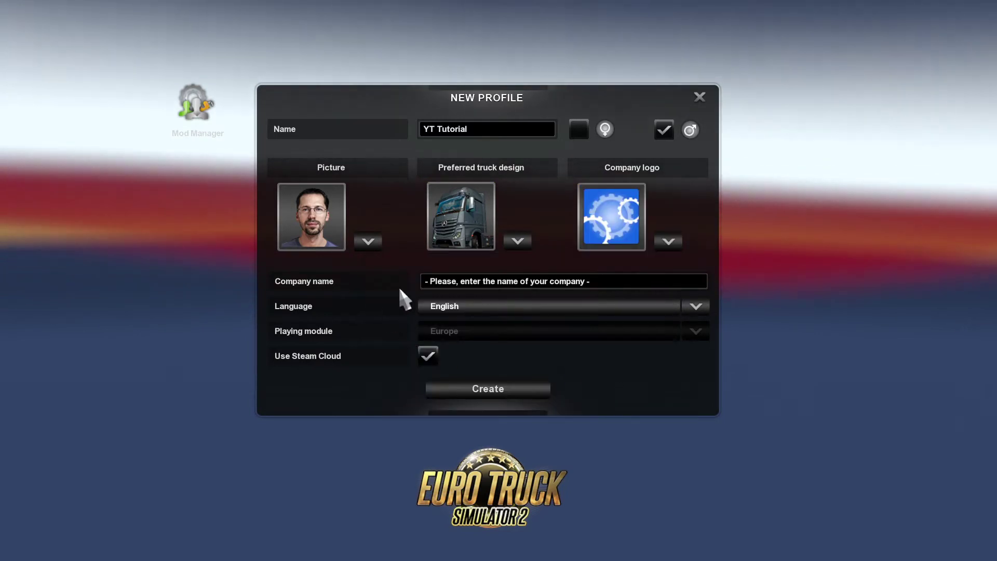
left_click(502, 279)
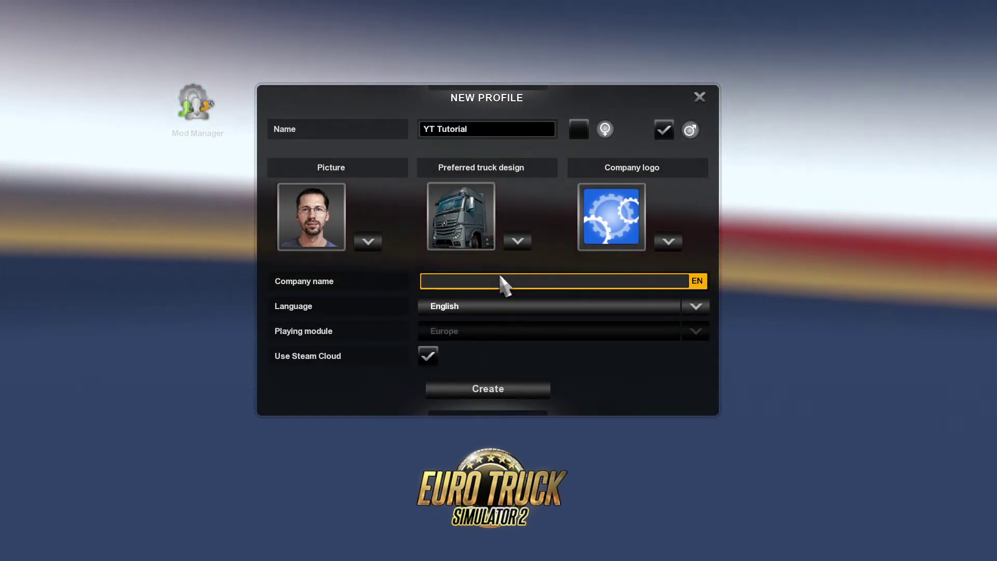
type("na")
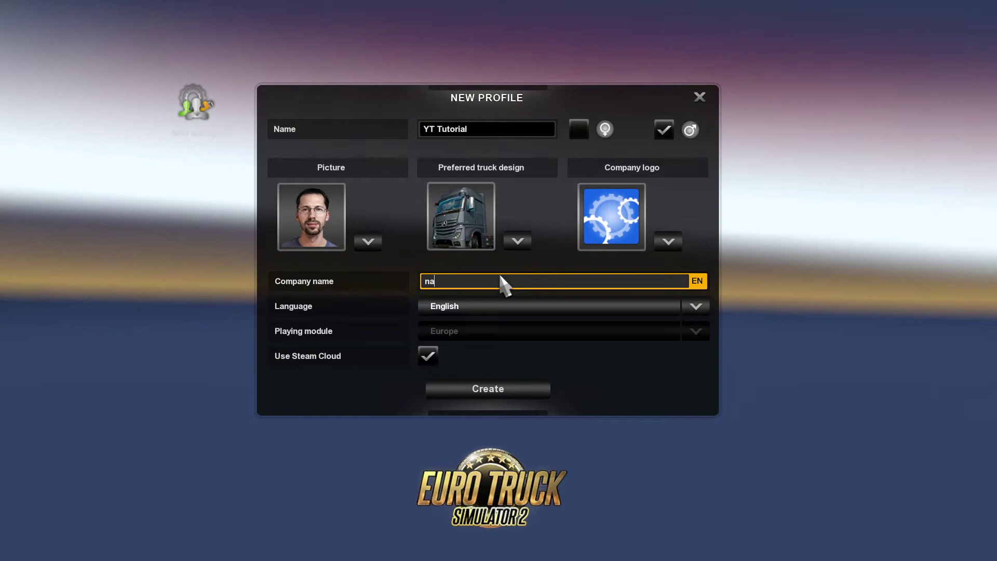
left_click(474, 391)
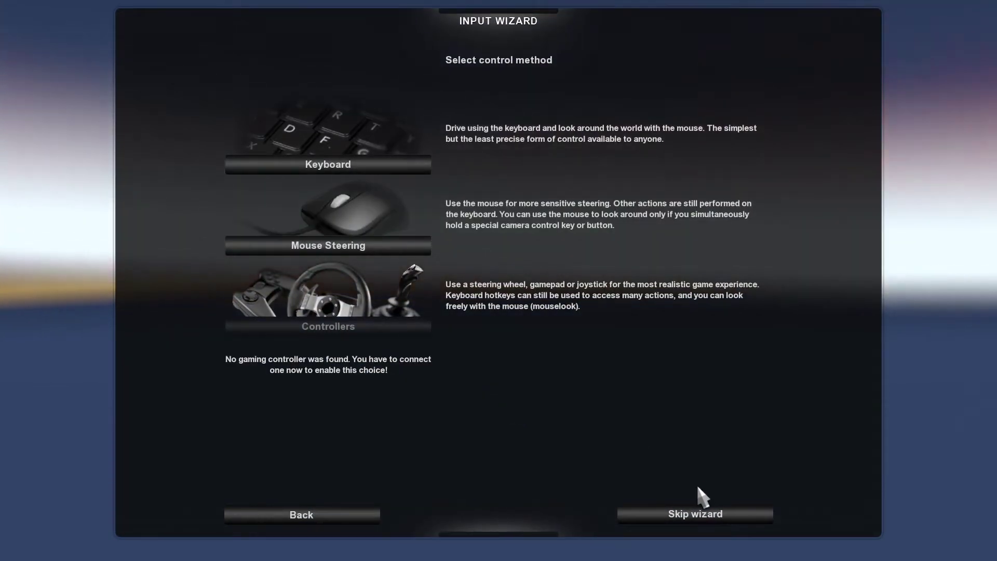
left_click(702, 517)
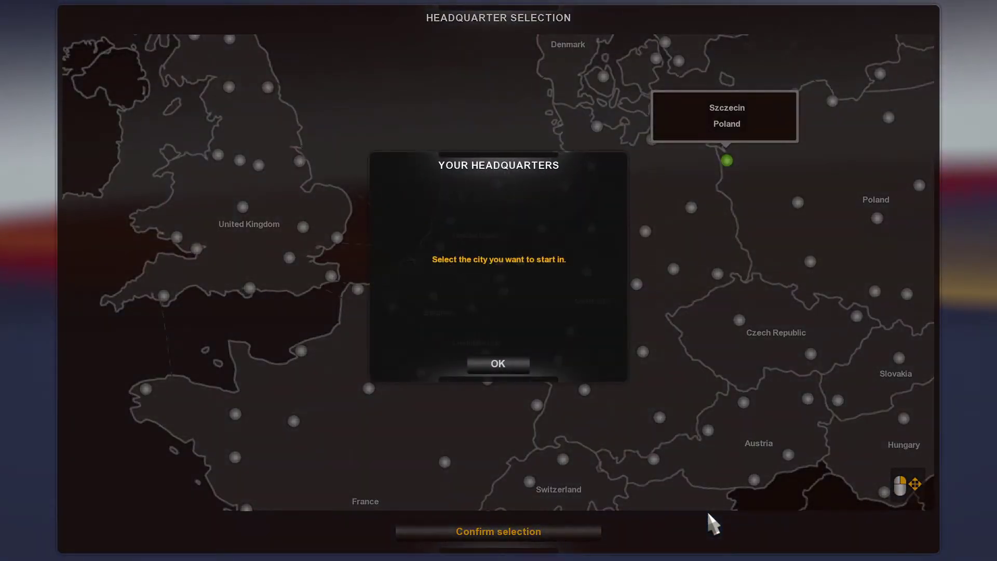
Step: Set Duisburg in western Germany as the starting headquarters and decline the tutorial
left_click(508, 372)
left_click_drag(606, 345, 572, 316)
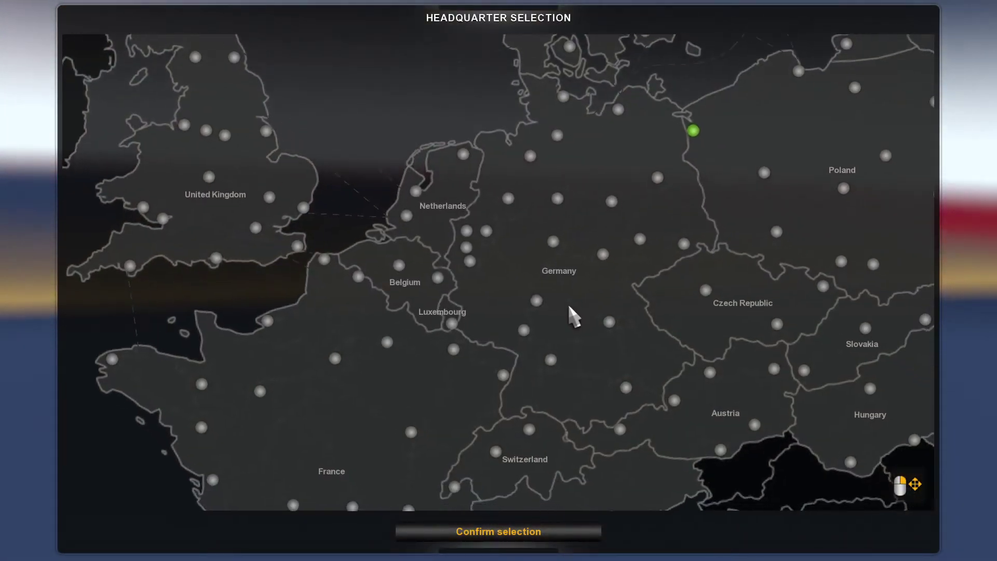
left_click(467, 230)
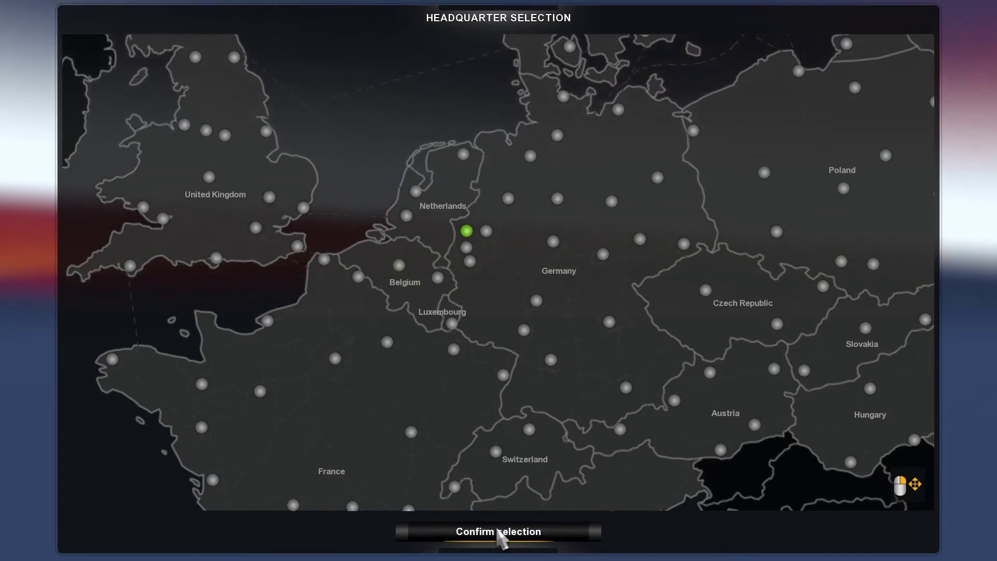
left_click(497, 531)
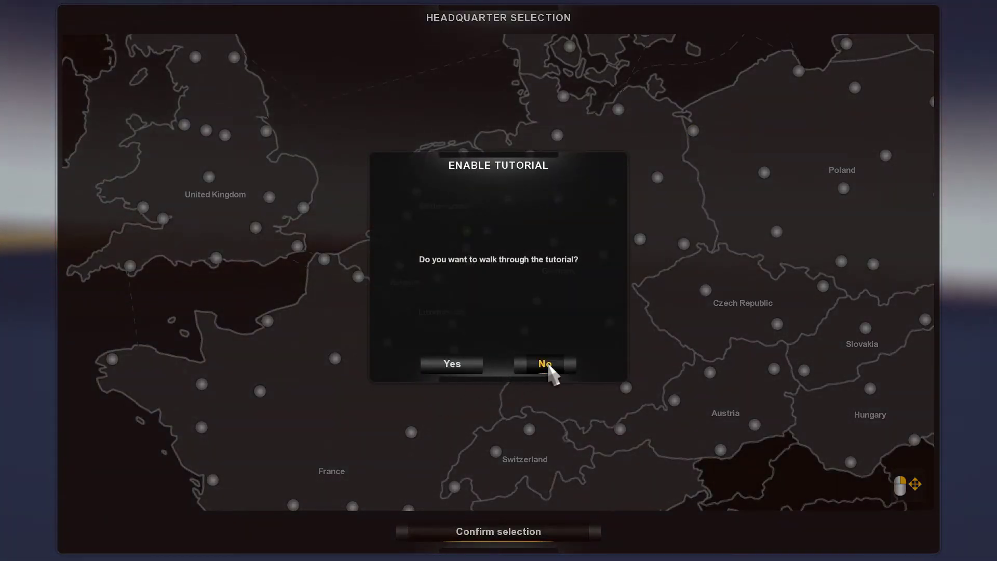
left_click(546, 367)
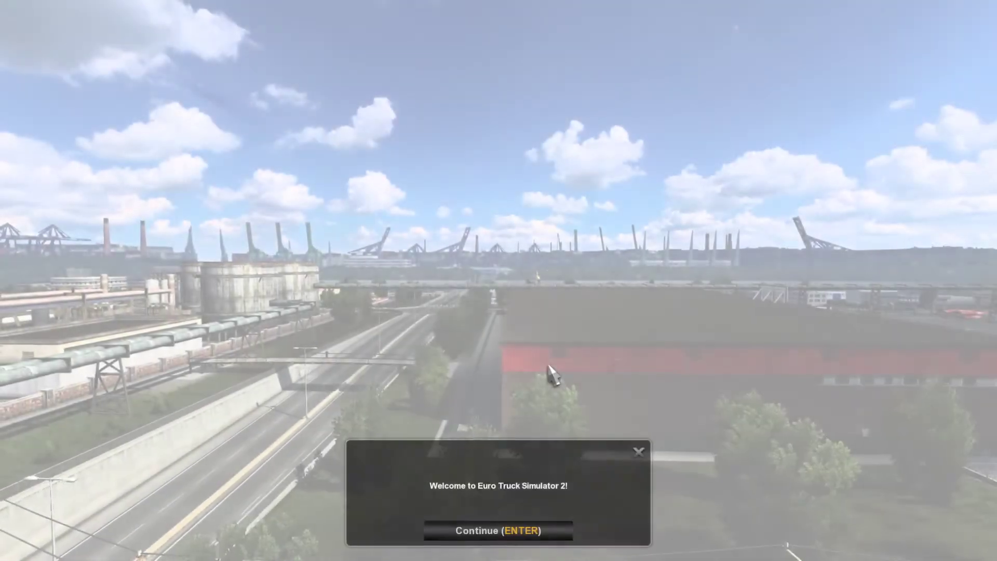
Step: Save the game's current progress as a new save without a name and quit the game
key("Return")
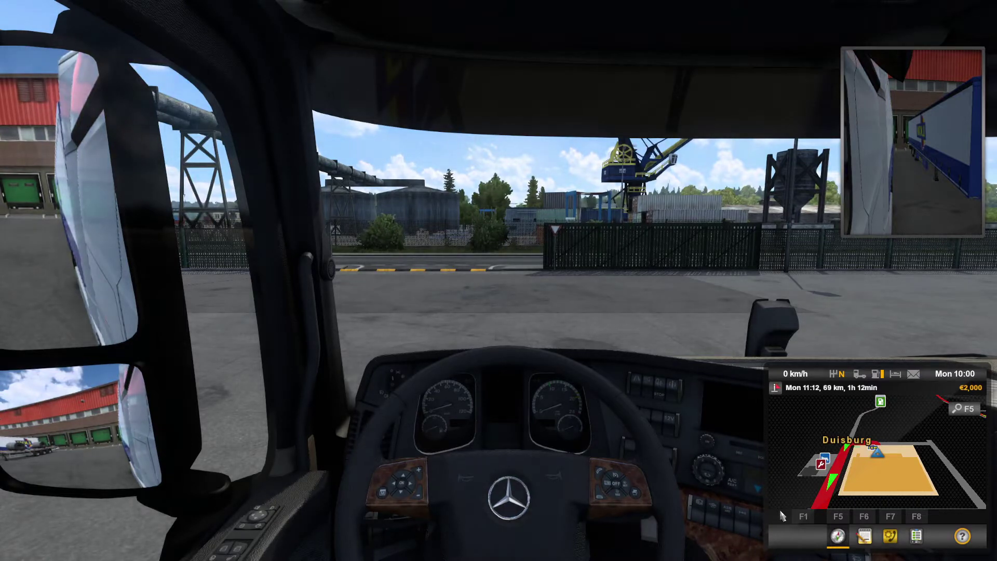
key("Escape")
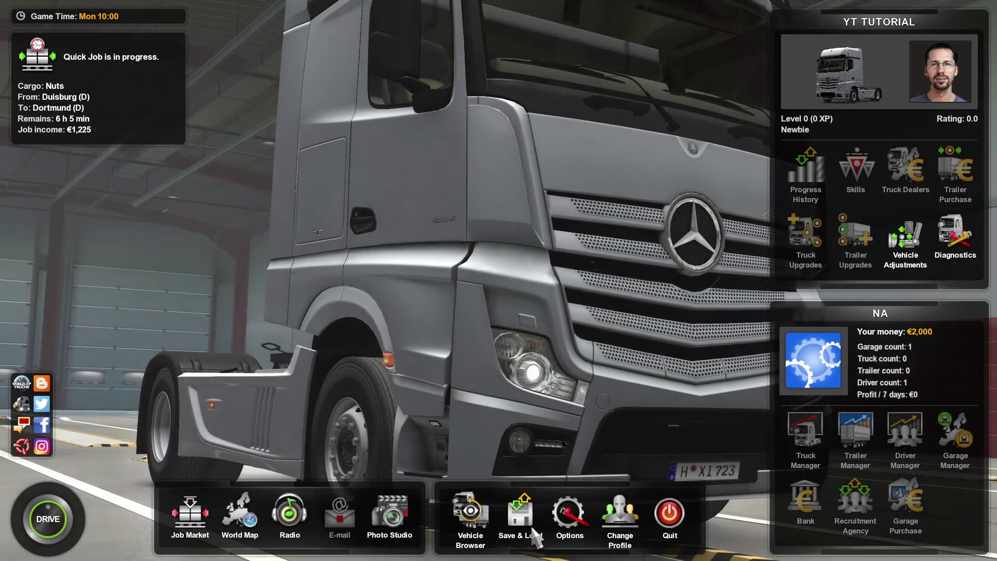
left_click(525, 528)
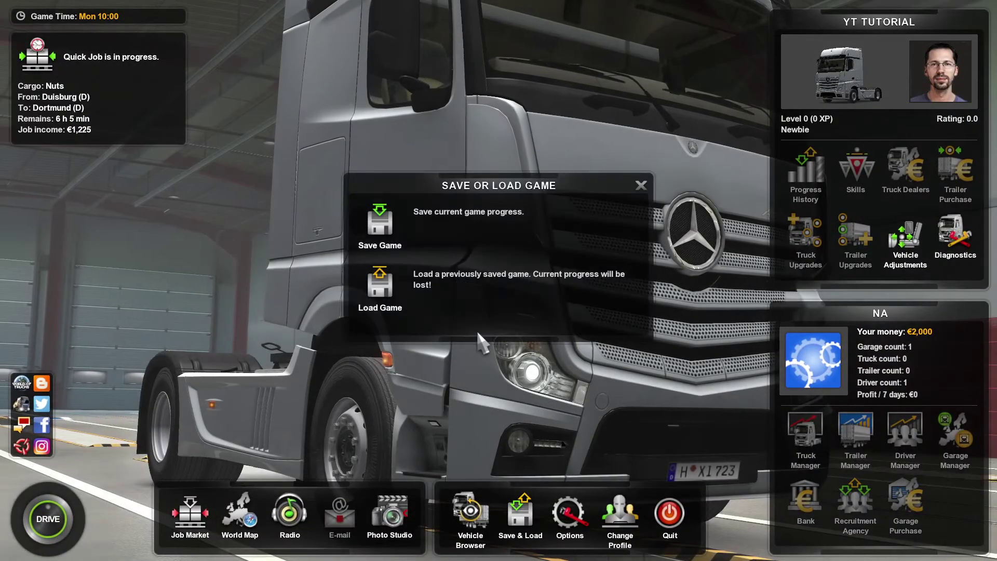
left_click(380, 223)
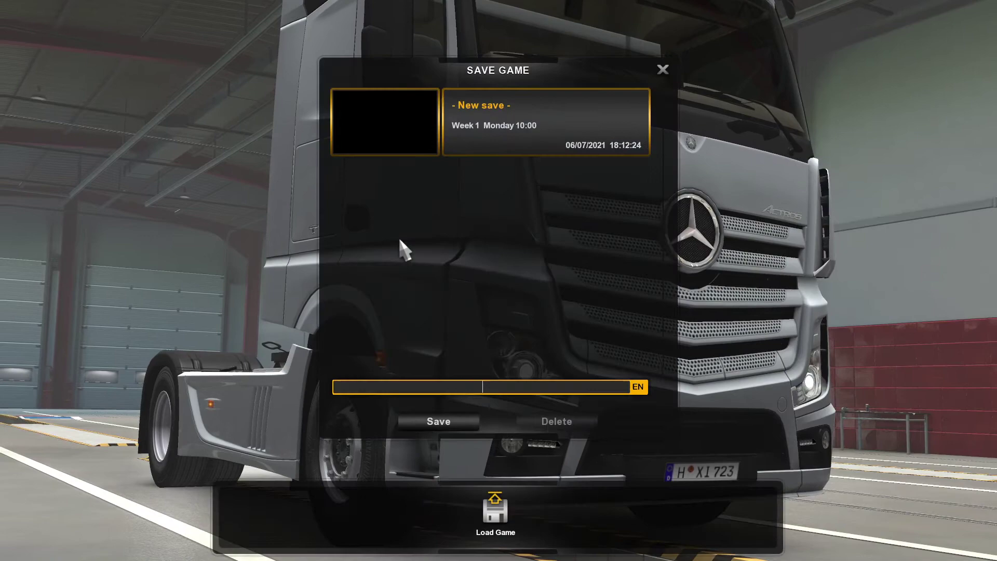
left_click(430, 425)
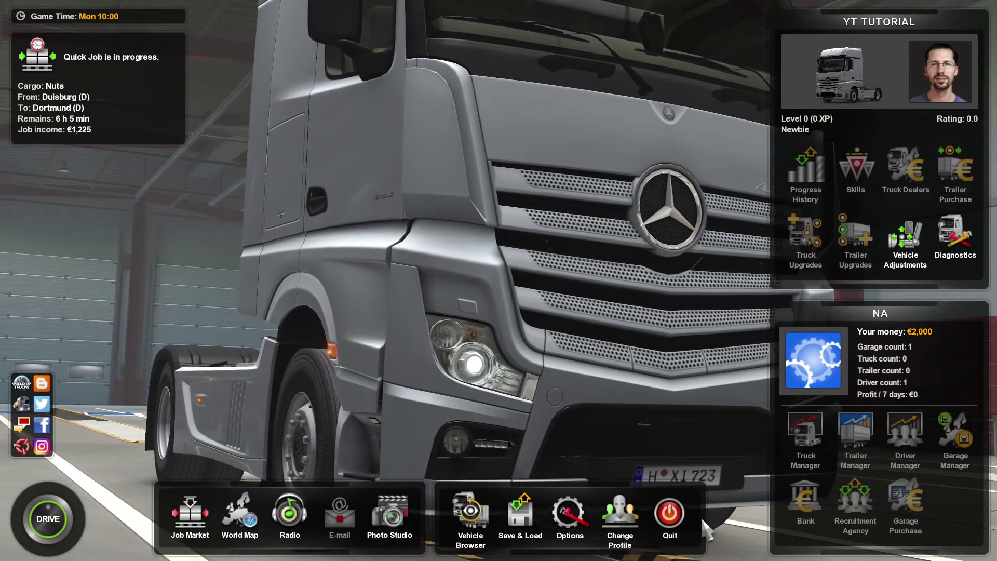
left_click(670, 514)
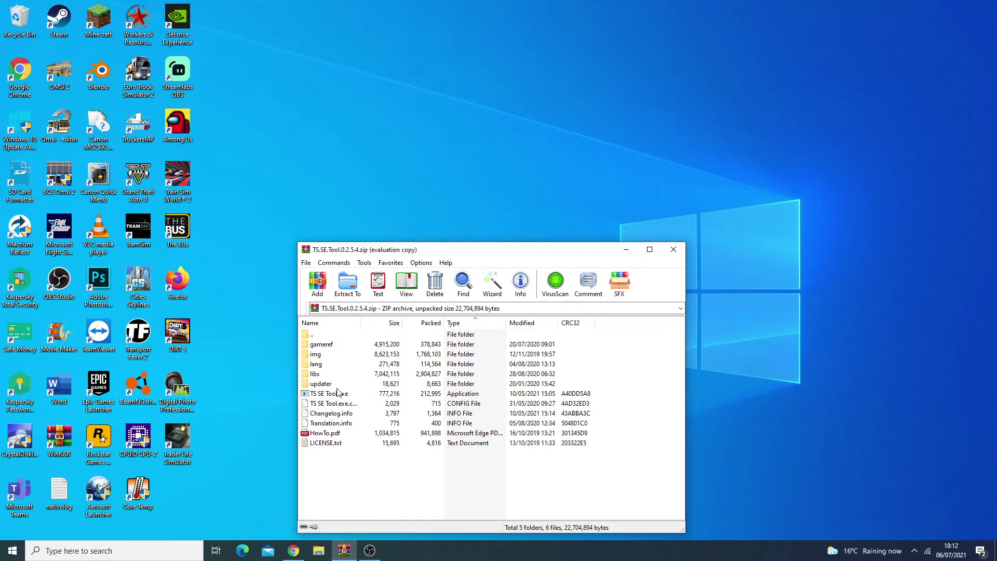
Step: Run the TS SE Tool application from the TS.SE.Tool.0.2.5.4.zip archive and dismiss its version notice
left_click(343, 399)
double_click(344, 398)
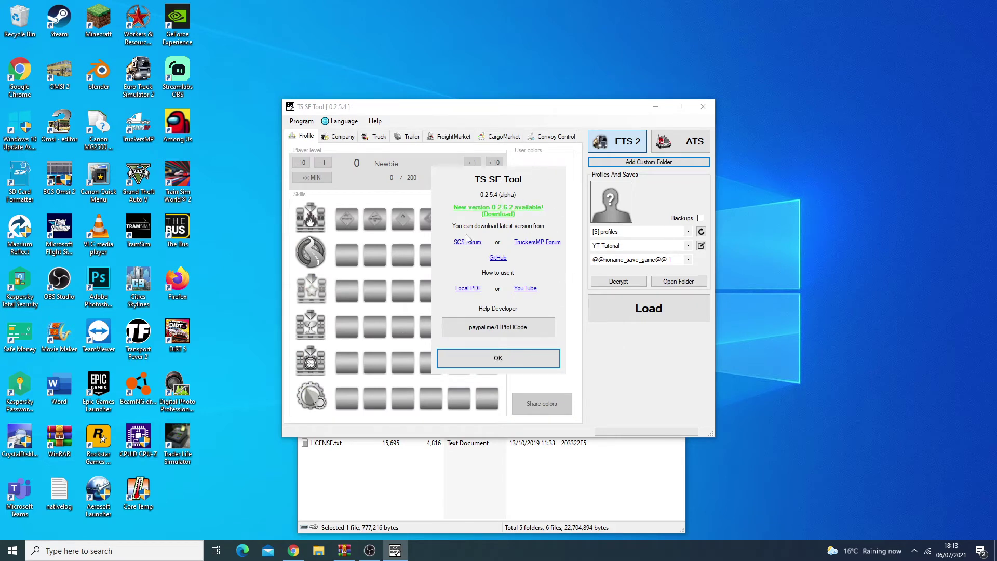
left_click(508, 365)
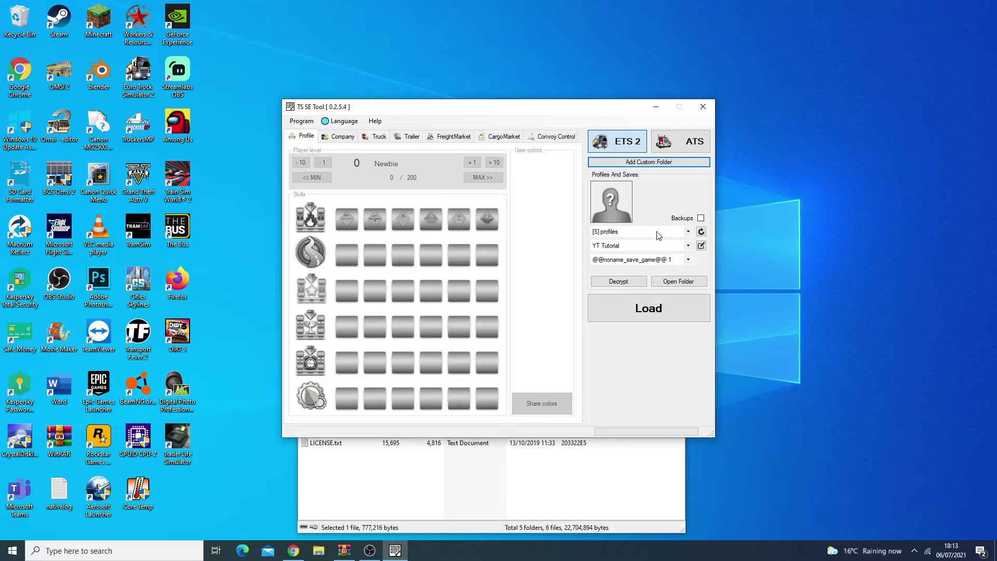
Step: Select the YT Tutorial profile from the [S] profiles location
left_click(688, 232)
left_click(644, 339)
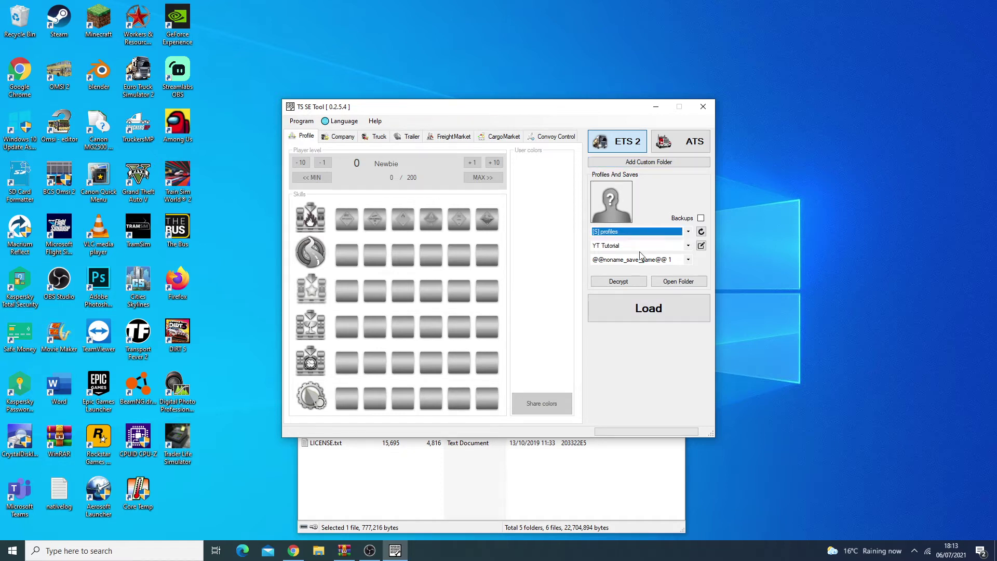
left_click(686, 246)
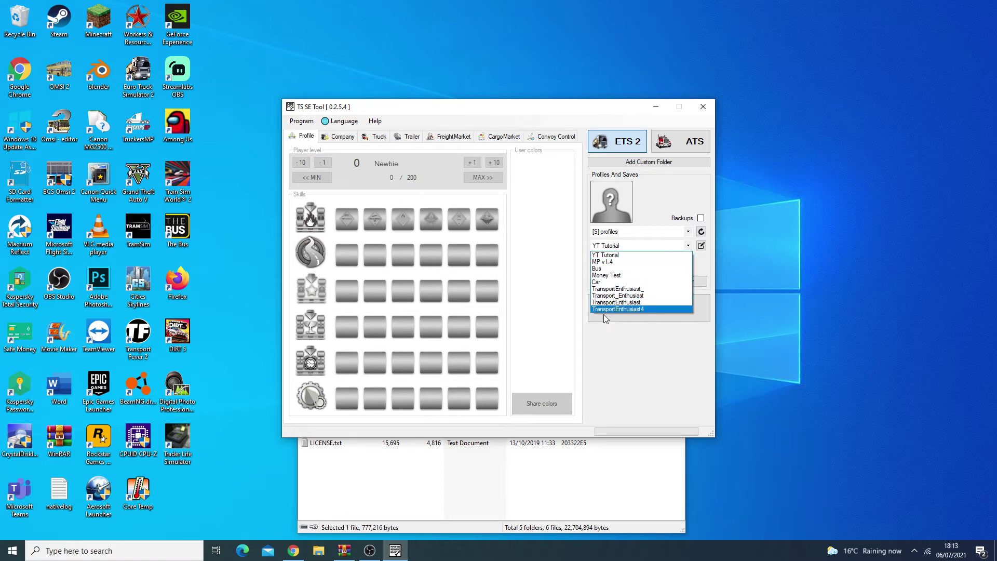
left_click(610, 257)
left_click(688, 259)
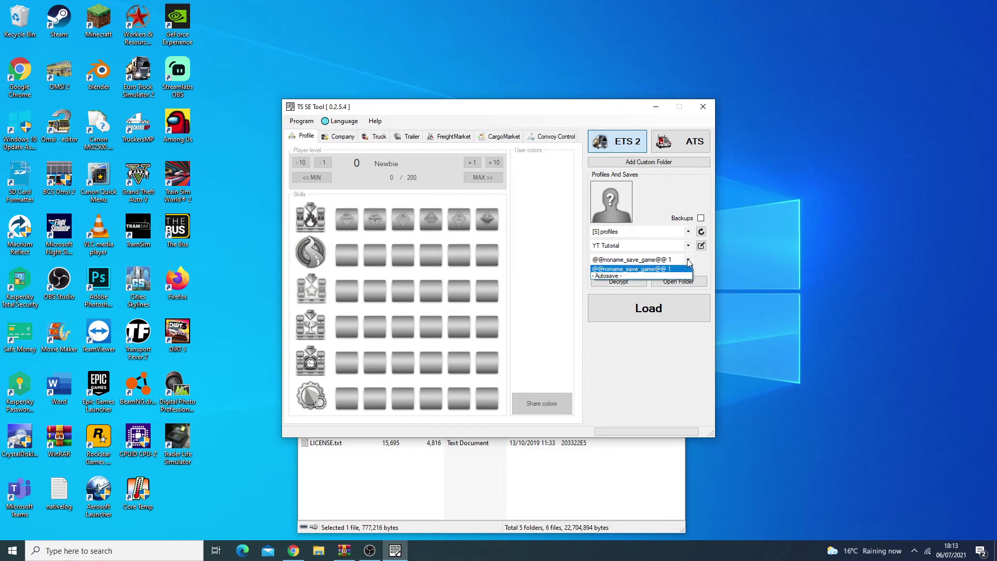
left_click(695, 264)
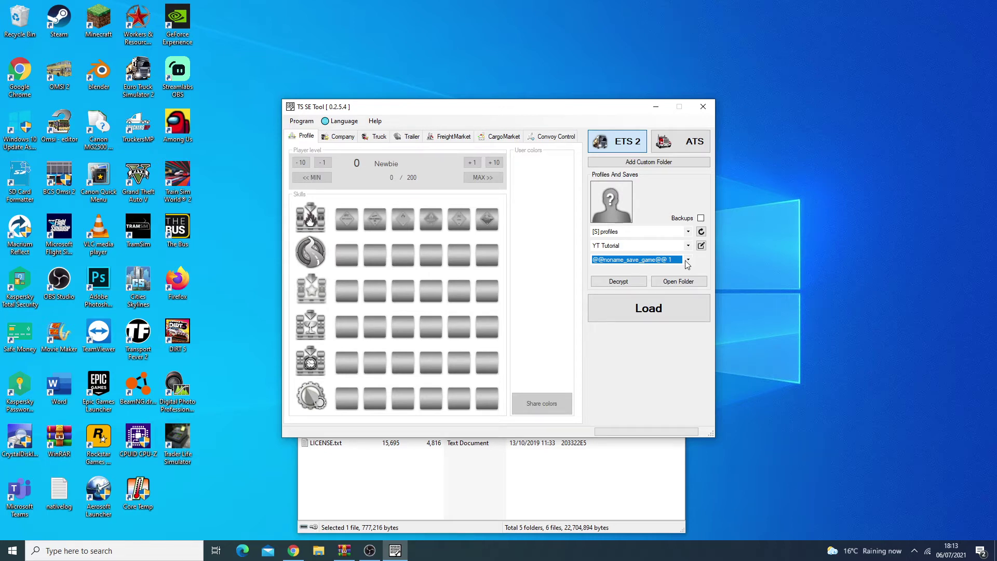
left_click(688, 260)
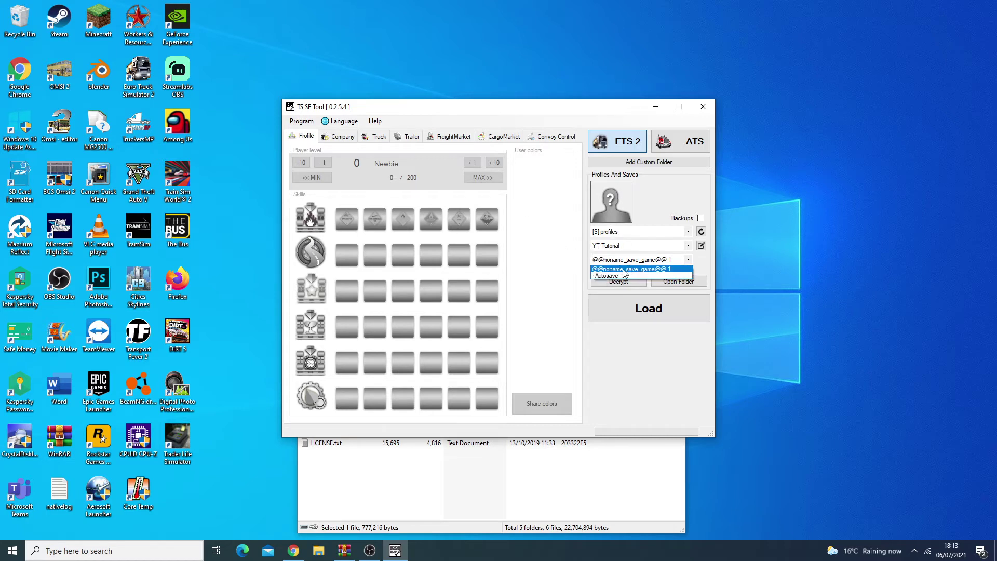
left_click(687, 264)
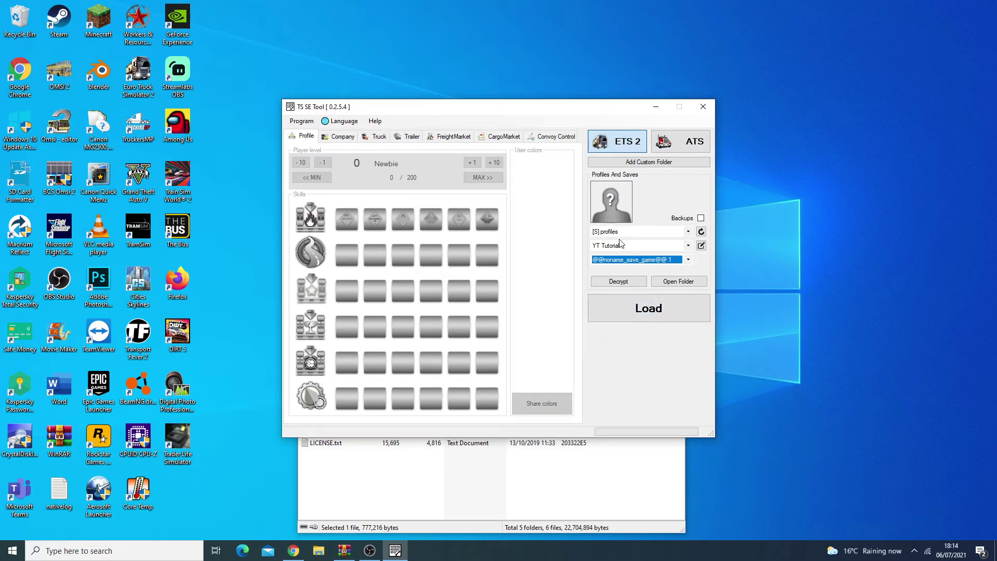
left_click(638, 317)
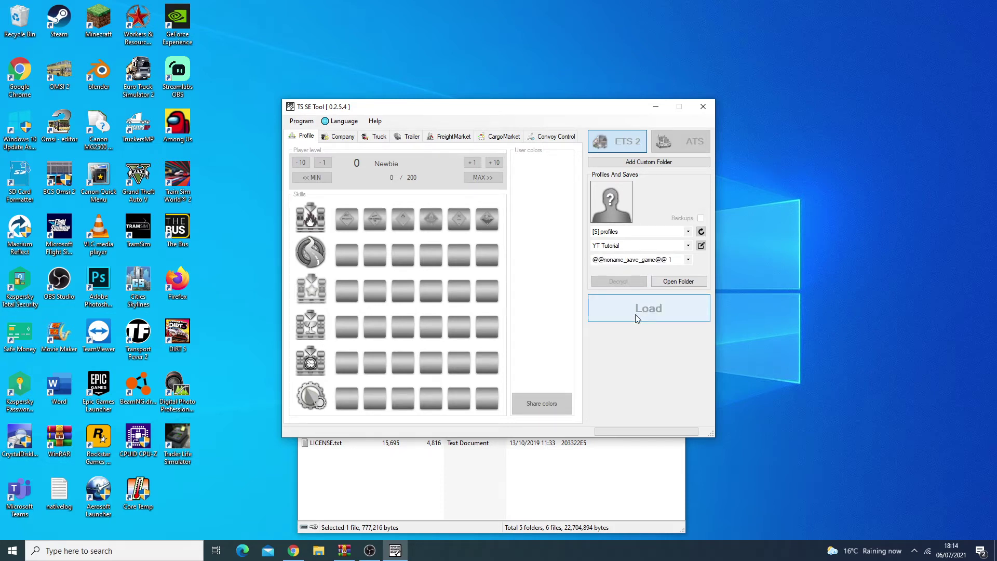
left_click(638, 318)
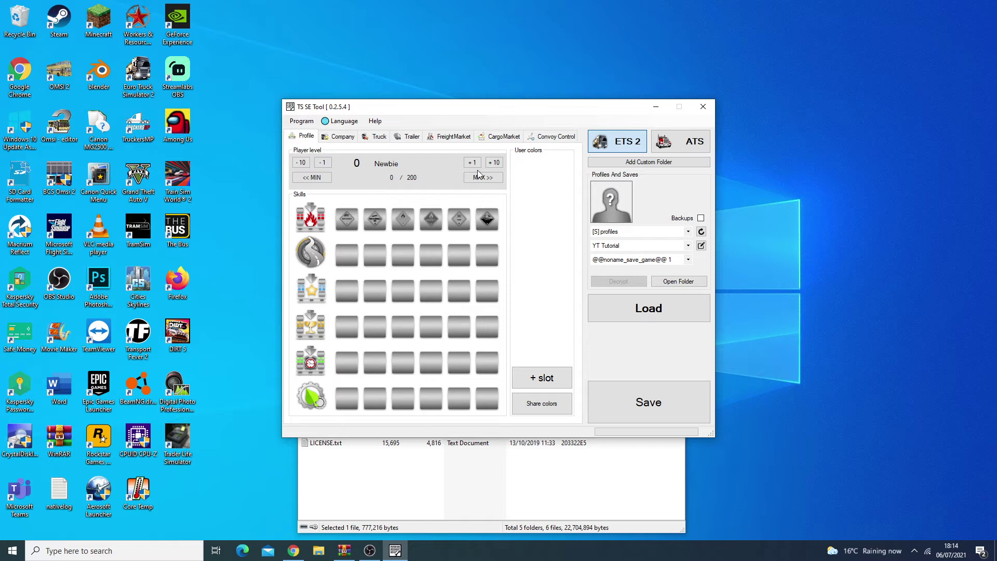
Step: Raise the player level to 150 in increments of ten
left_click(492, 163)
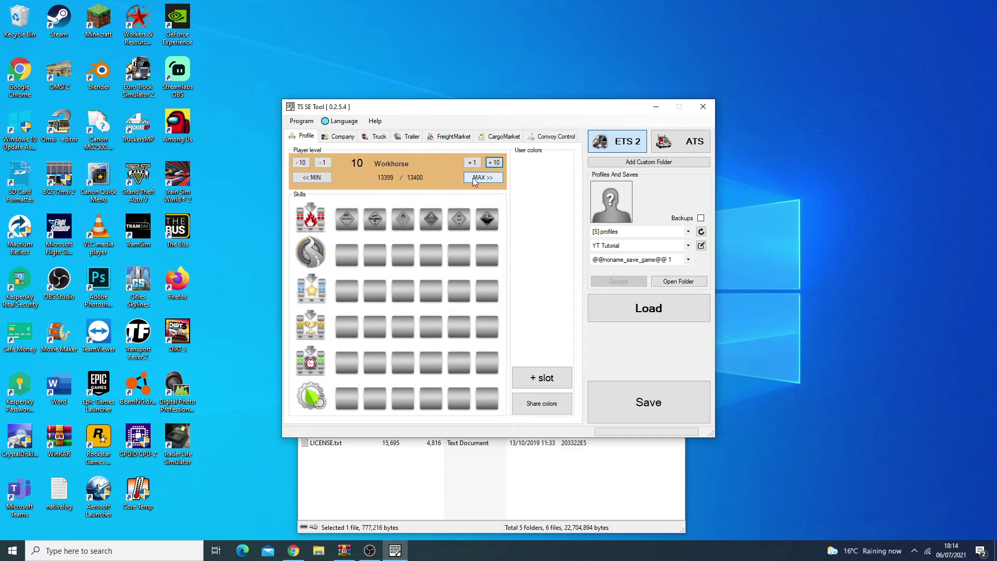
left_click(496, 163)
left_click(496, 164)
left_click(496, 164)
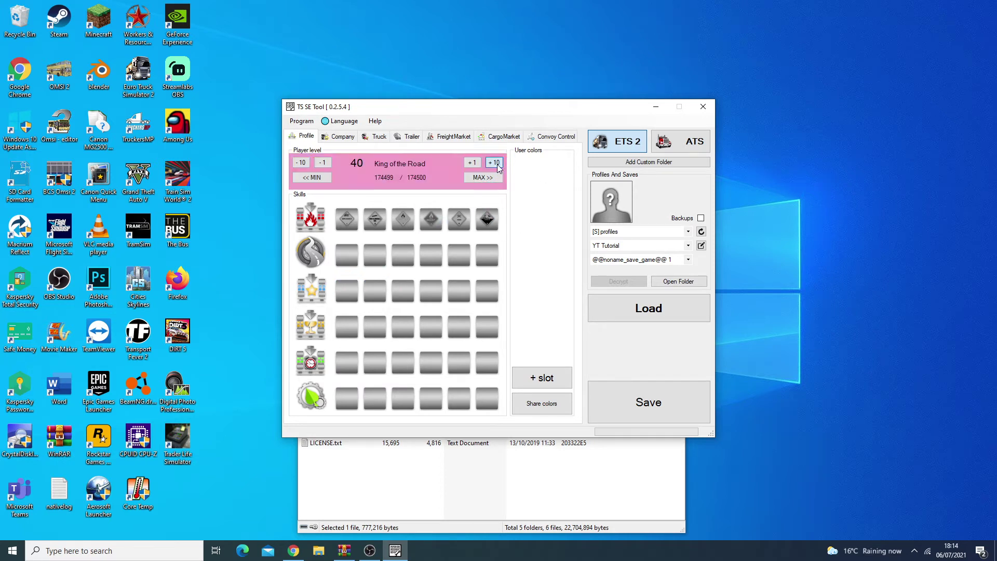
left_click(496, 164)
left_click(496, 164)
left_click(497, 164)
left_click(497, 164)
left_click(496, 165)
left_click(497, 164)
left_click(496, 164)
left_click(497, 164)
left_click(496, 165)
left_click(497, 164)
left_click(497, 164)
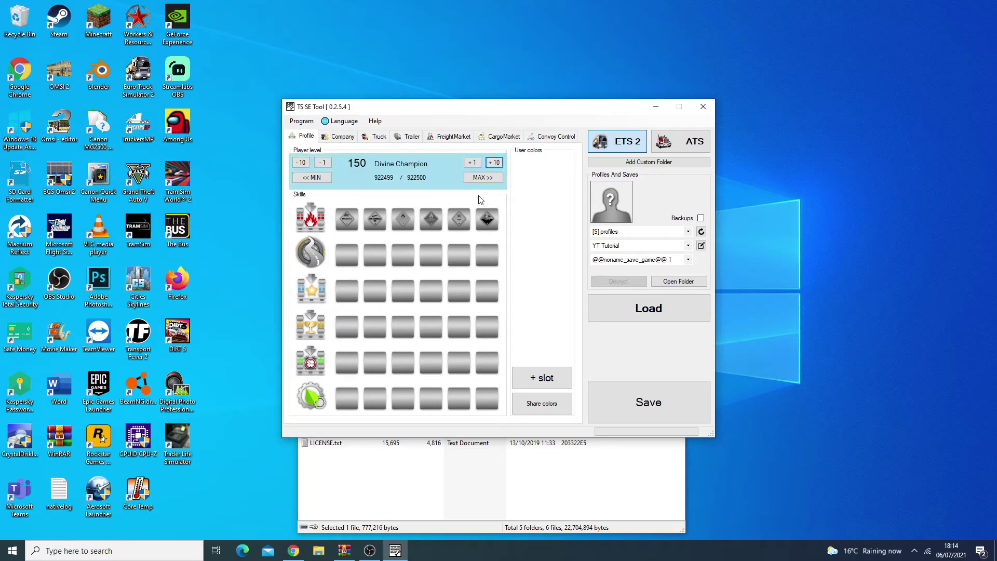
Step: Unlock all six ADR classes and raise the five other skills to their maximum of six
left_click(478, 224)
left_click(486, 252)
left_click(459, 220)
left_click(431, 220)
left_click(404, 219)
left_click(376, 219)
left_click(347, 219)
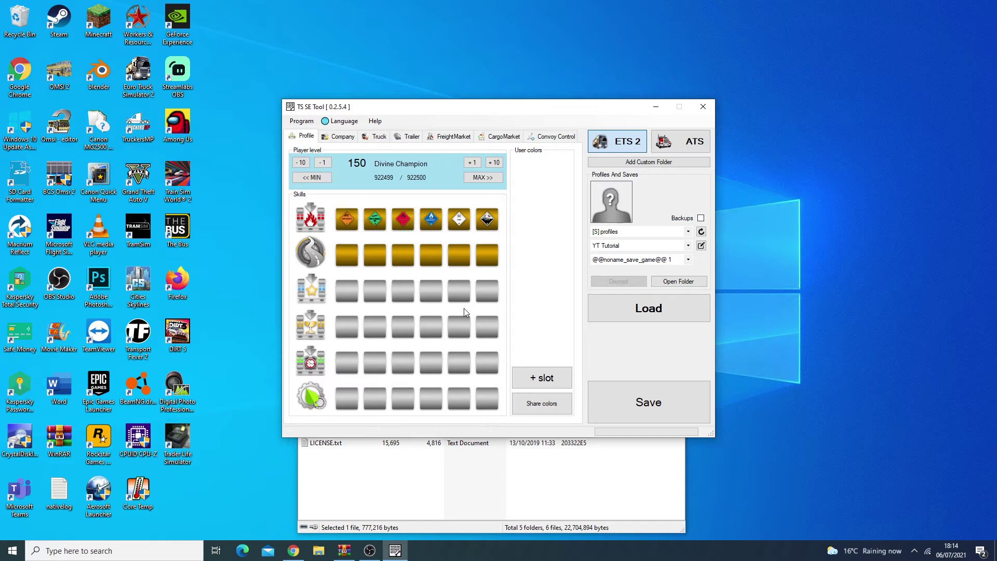
left_click(488, 291)
left_click(487, 327)
left_click(487, 362)
left_click(488, 398)
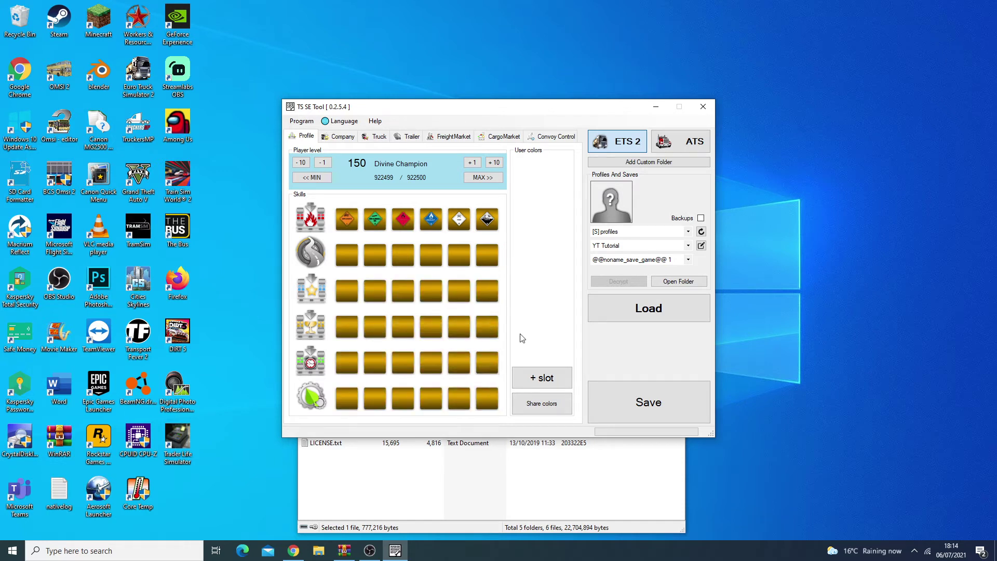
Step: Set the company's account money to €40,000,000,000
left_click(344, 136)
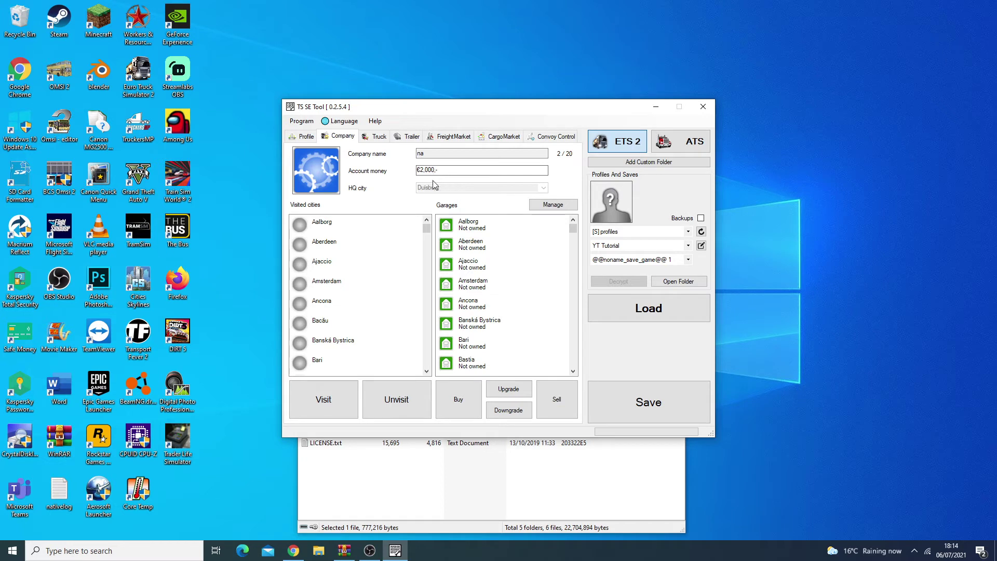
left_click_drag(461, 171, 381, 174)
type("40,000,000,000")
Step: Buy the company garages in Gdańsk and Linz
scroll(381, 245, "down", 3)
scroll(380, 245, "up", 3)
left_click(452, 230)
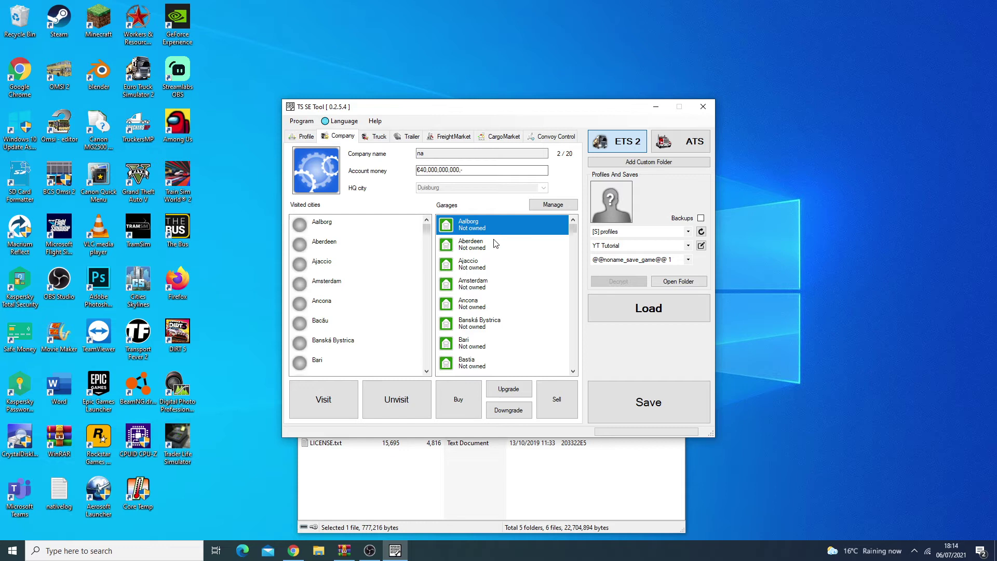
scroll(499, 245, "down", 15)
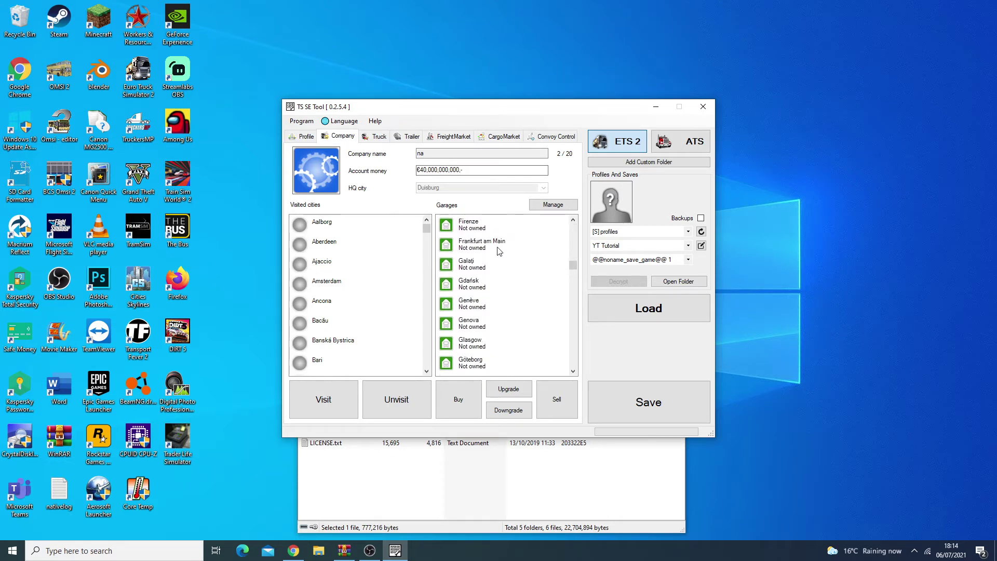
left_click(473, 283)
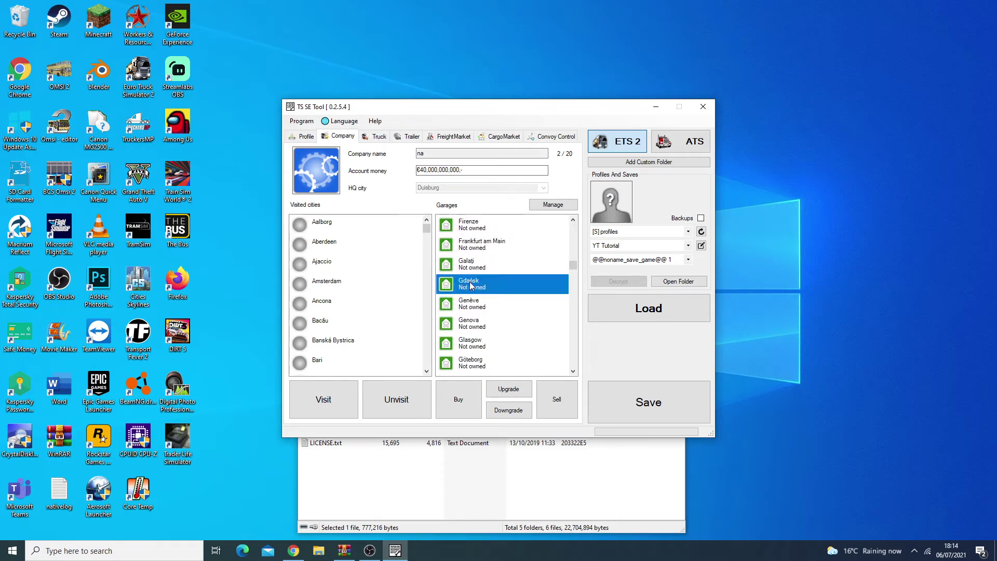
left_click(441, 398)
scroll(470, 328, "down", 10)
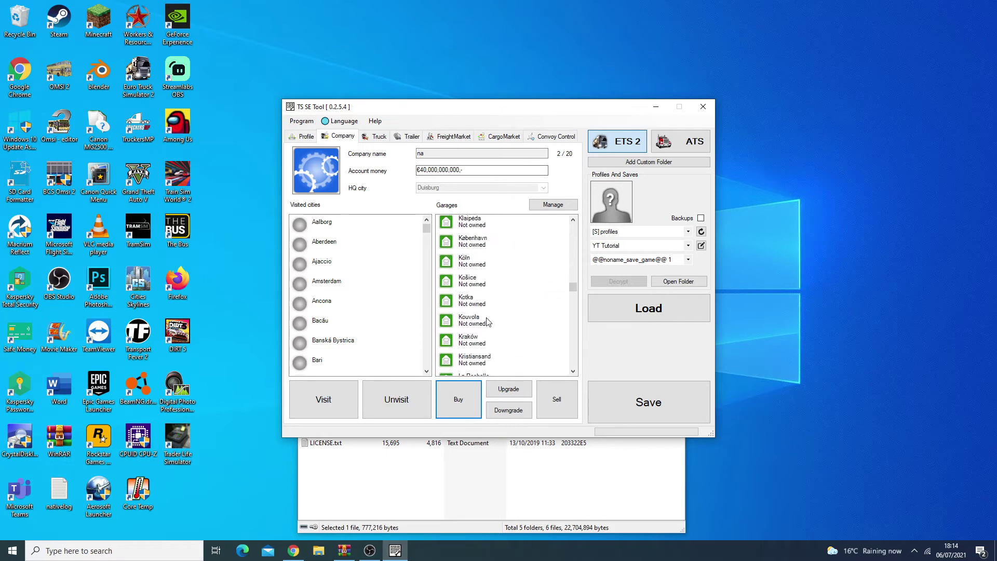
left_click(471, 325)
left_click(464, 388)
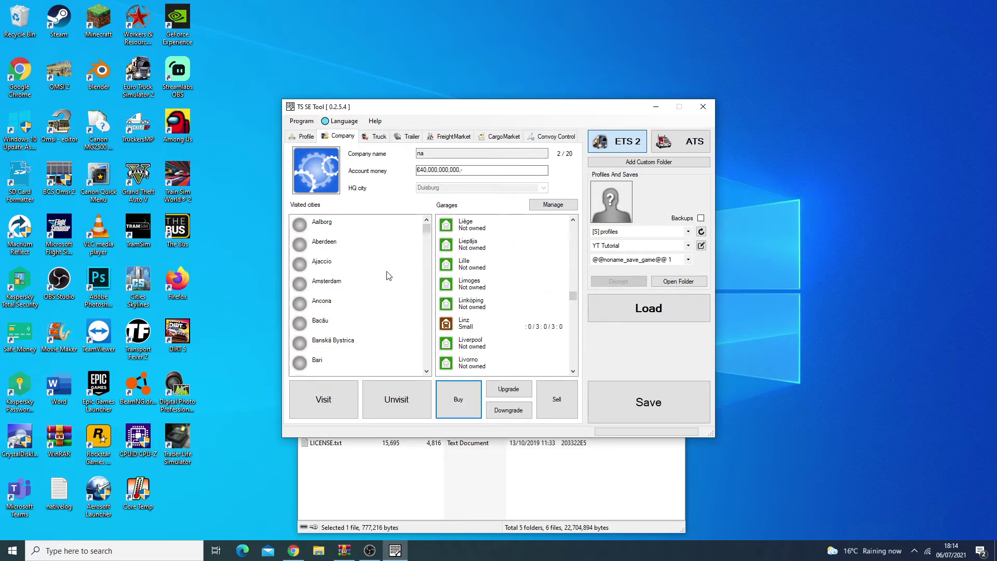
Step: Mark Aalborg, Aberdeen, Ajaccio, Amsterdam, Ancona, Bacău, Banská Bystrica and Bari as visited cities
scroll(494, 327, "down", 7)
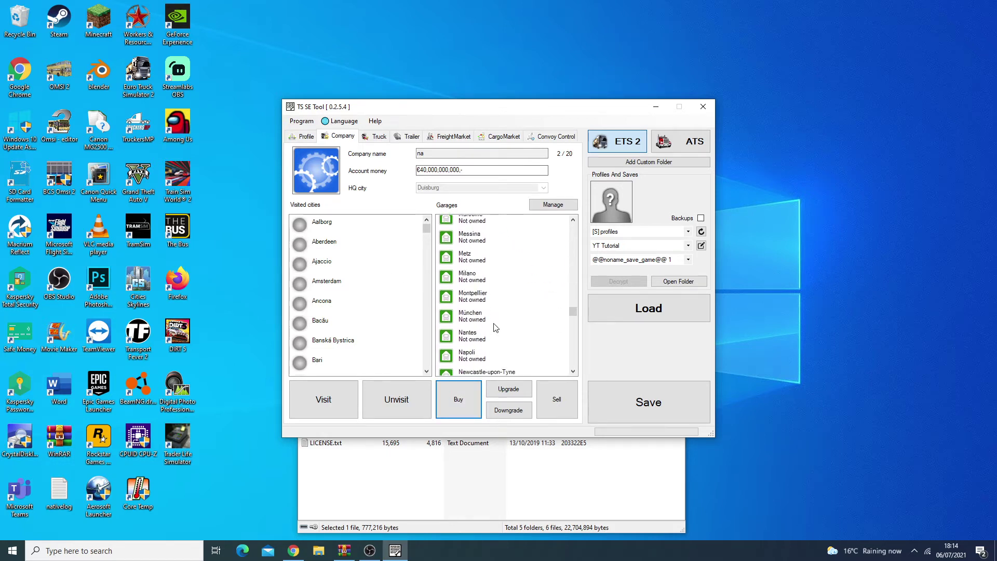
scroll(345, 280, "down", 10)
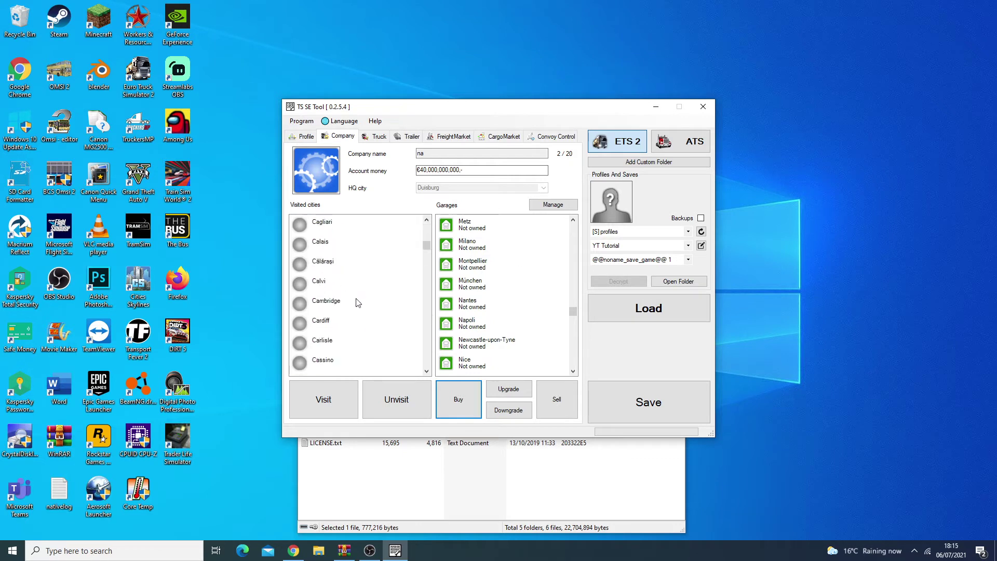
scroll(360, 296, "up", 10)
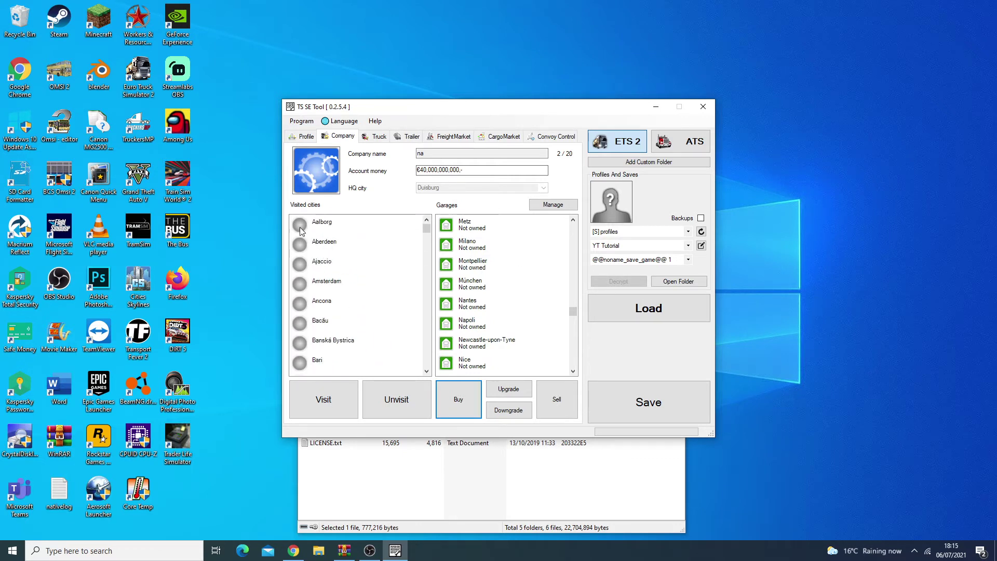
left_click(322, 223)
left_click(322, 242, "ctrl")
left_click(312, 303, "ctrl")
left_click(322, 263, "ctrl")
left_click(326, 282, "ctrl")
left_click(320, 321, "ctrl")
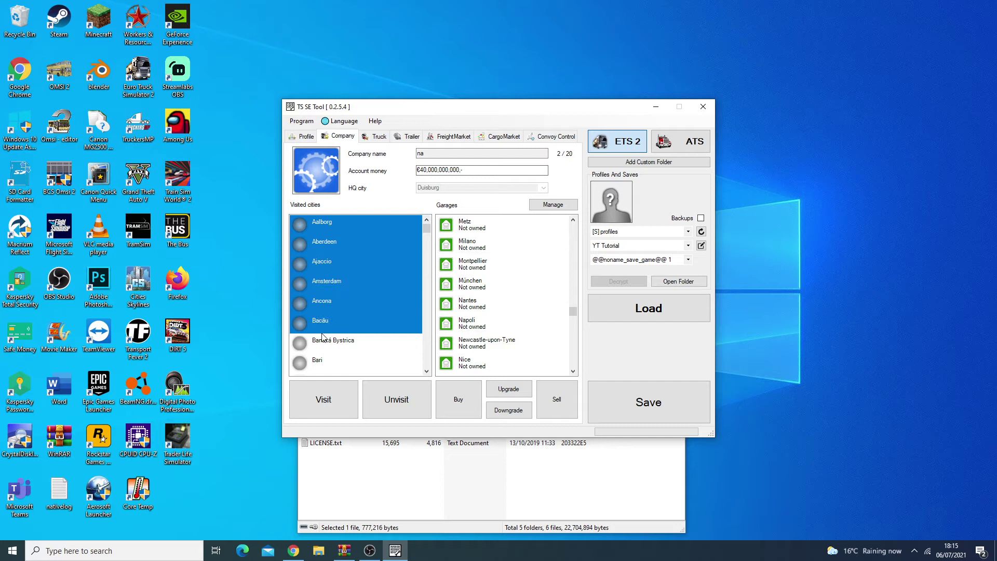
left_click(318, 362, "ctrl")
left_click(333, 341, "ctrl")
scroll(343, 325, "down", 10)
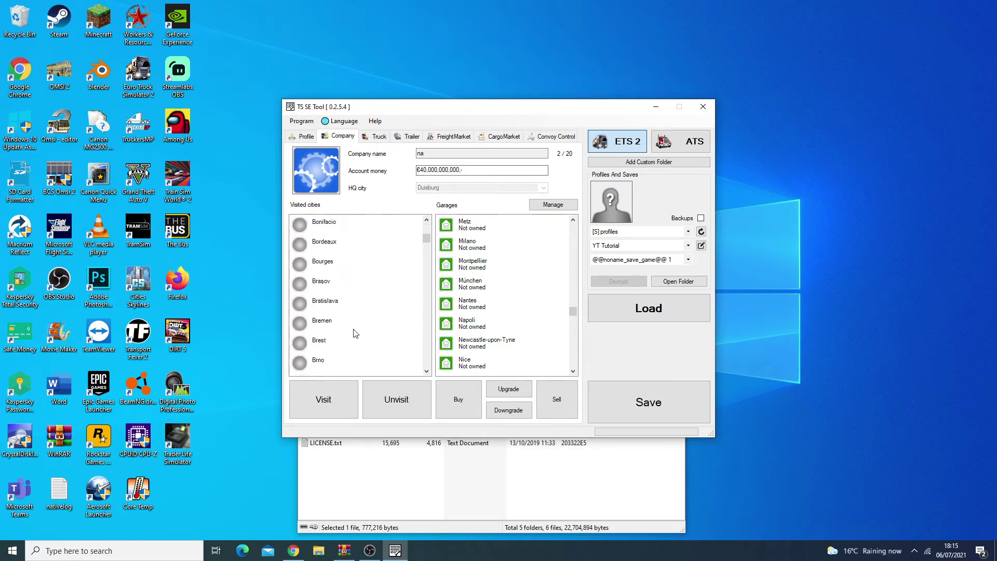
scroll(377, 329, "up", 10)
scroll(376, 328, "down", 5)
scroll(369, 291, "up", 5)
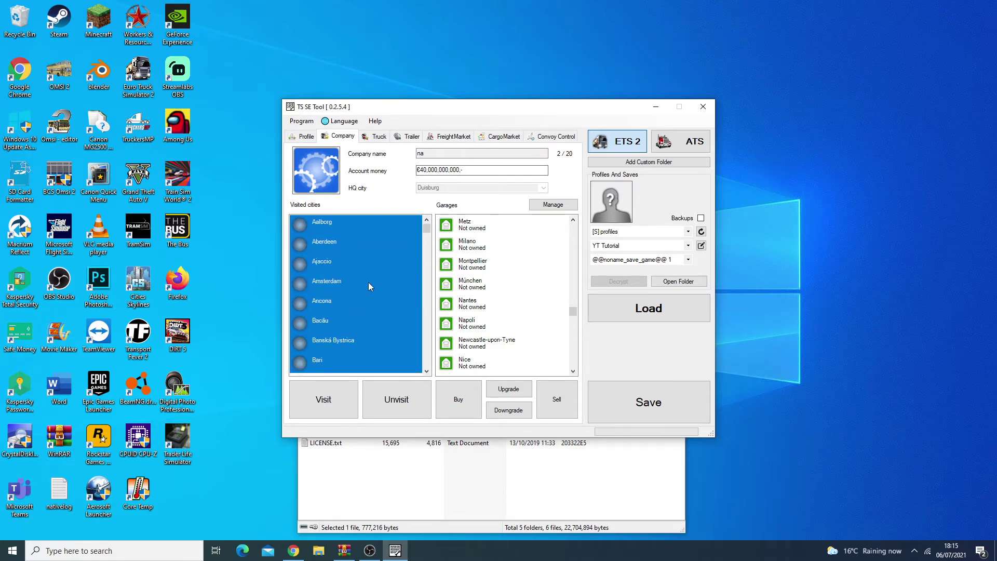
left_click(334, 416)
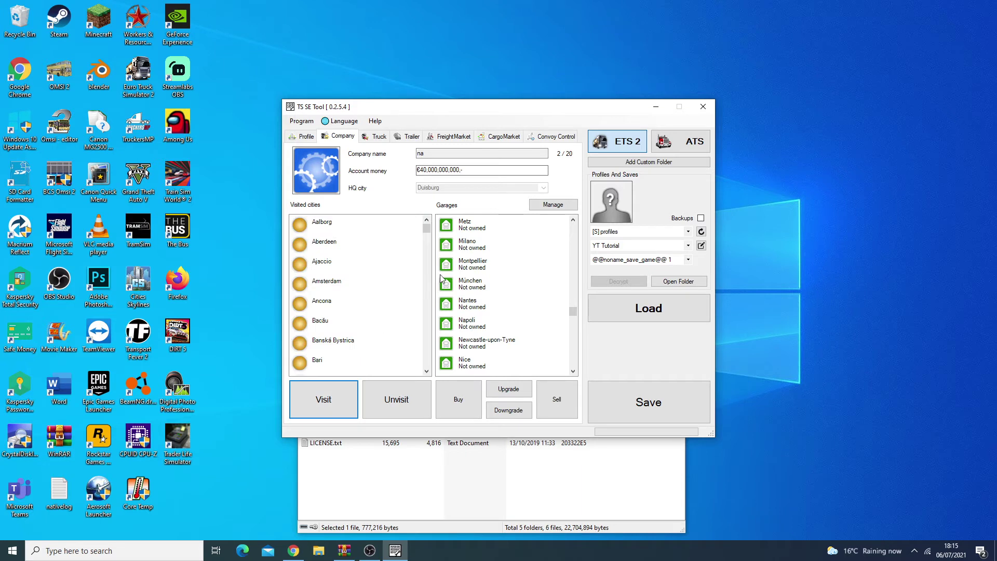
Step: Look through the remaining entries in the company's visited cities and garages lists
scroll(380, 316, "down", 10)
scroll(378, 319, "down", 12)
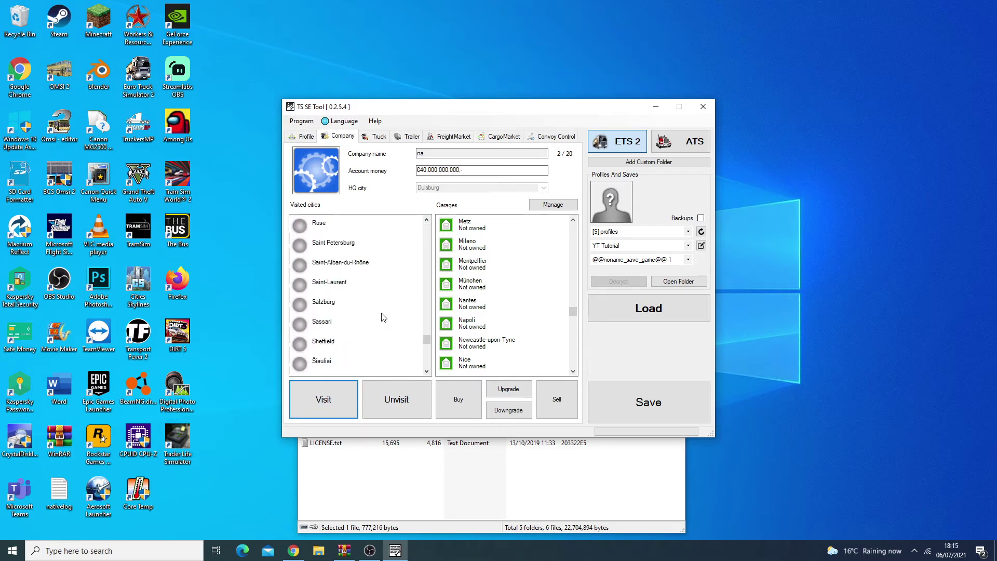
scroll(354, 321, "down", 3)
scroll(352, 321, "up", 3)
left_click(351, 321)
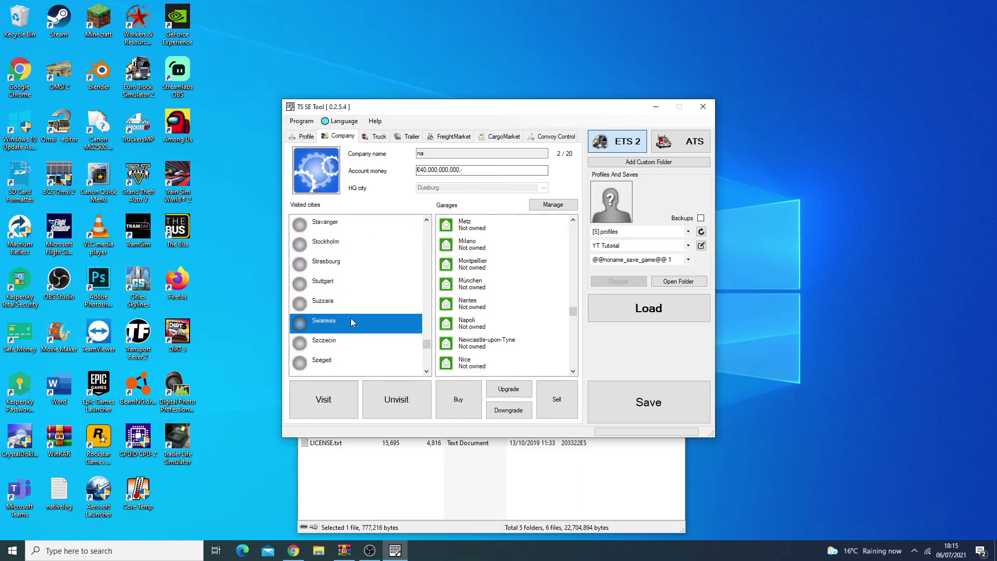
left_click(338, 325)
left_click(319, 326)
scroll(351, 312, "up", 9)
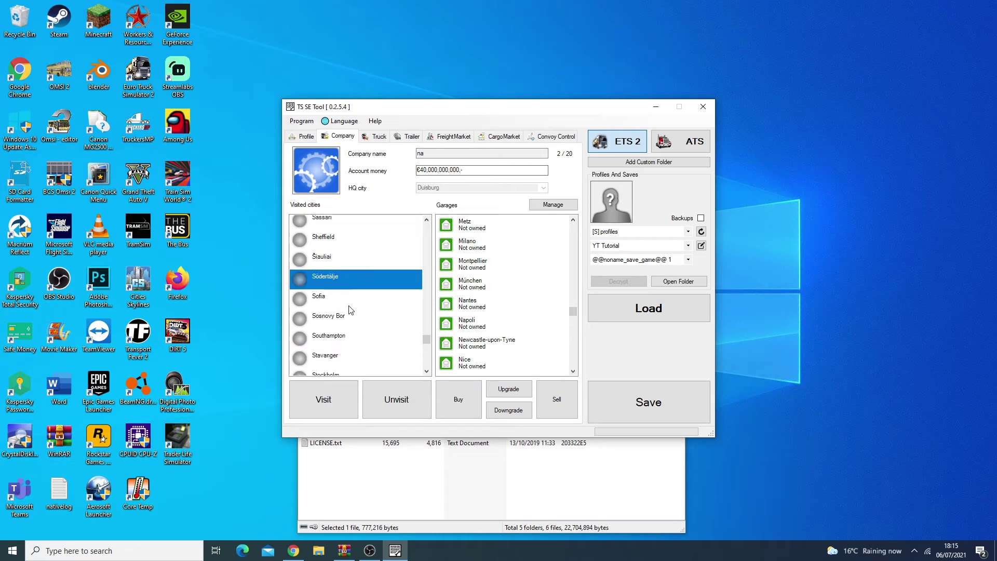
scroll(374, 322, "up", 12)
scroll(452, 291, "up", 2)
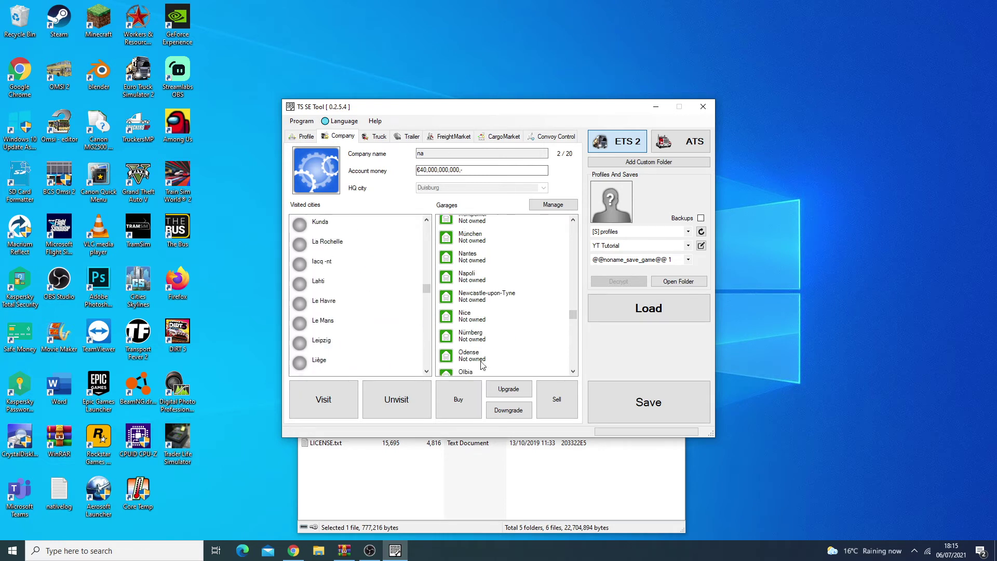
Step: Review the Mercedes New Actros truck and current trailer details, and view the freight market job options
left_click(378, 138)
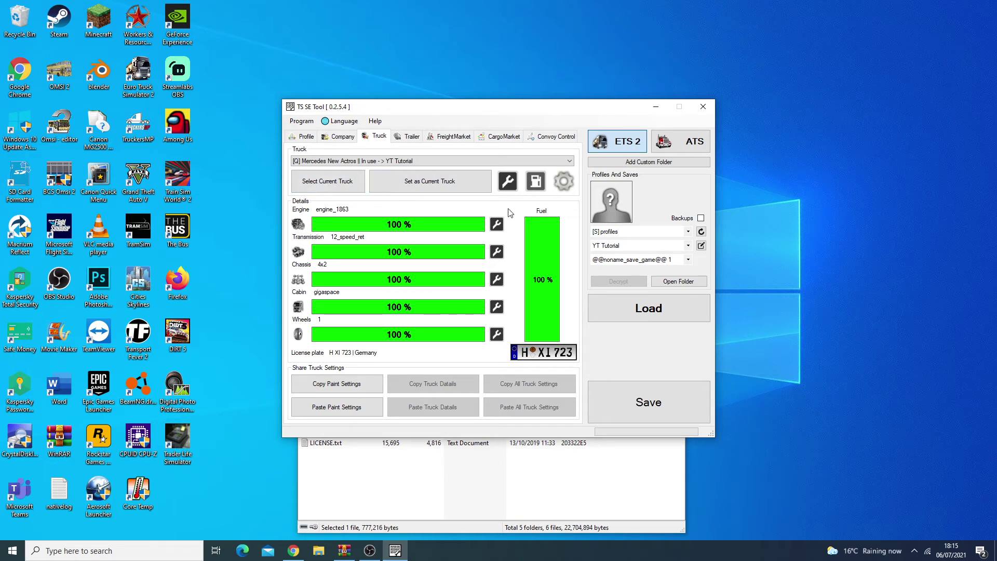
left_click(367, 162)
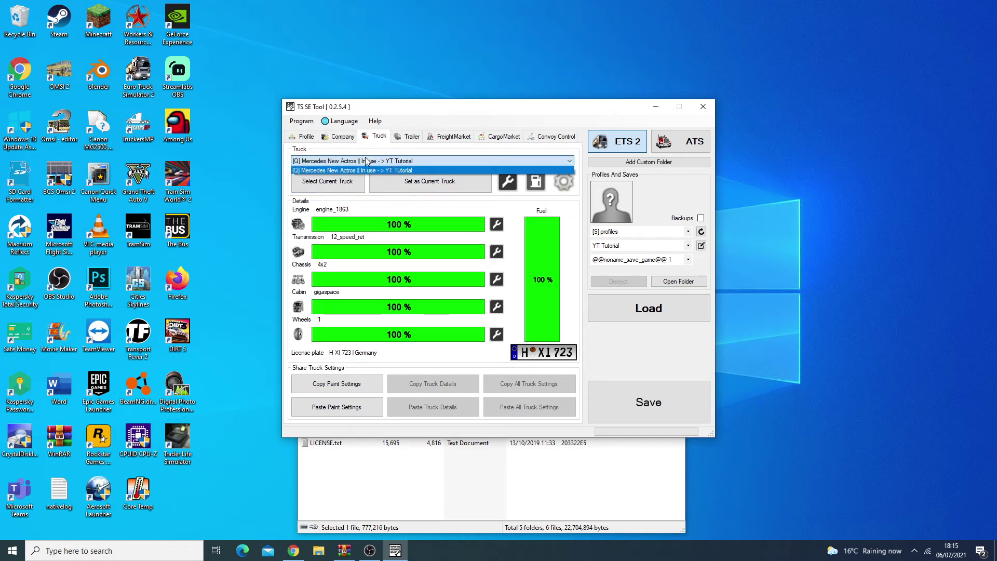
left_click(464, 195)
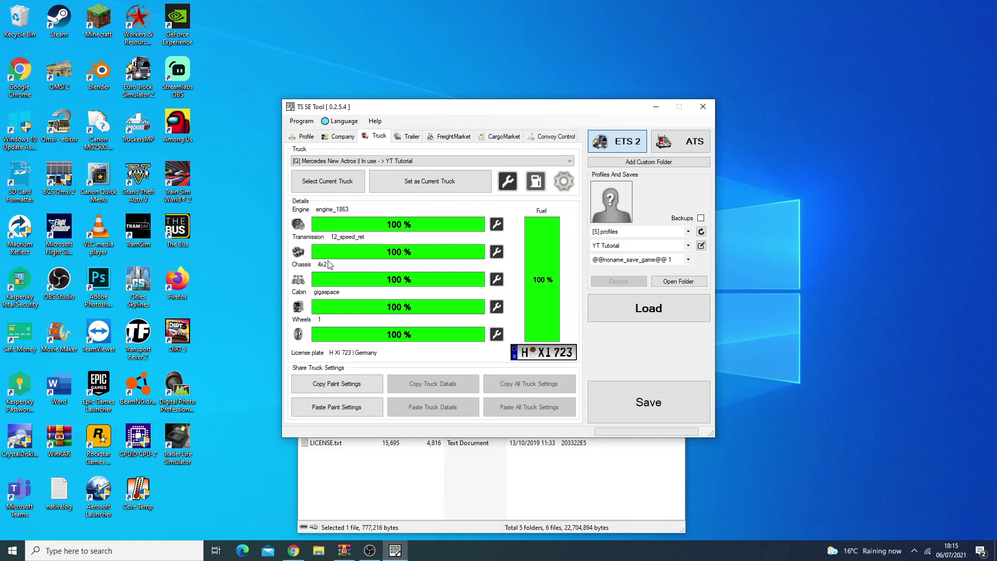
left_click(409, 136)
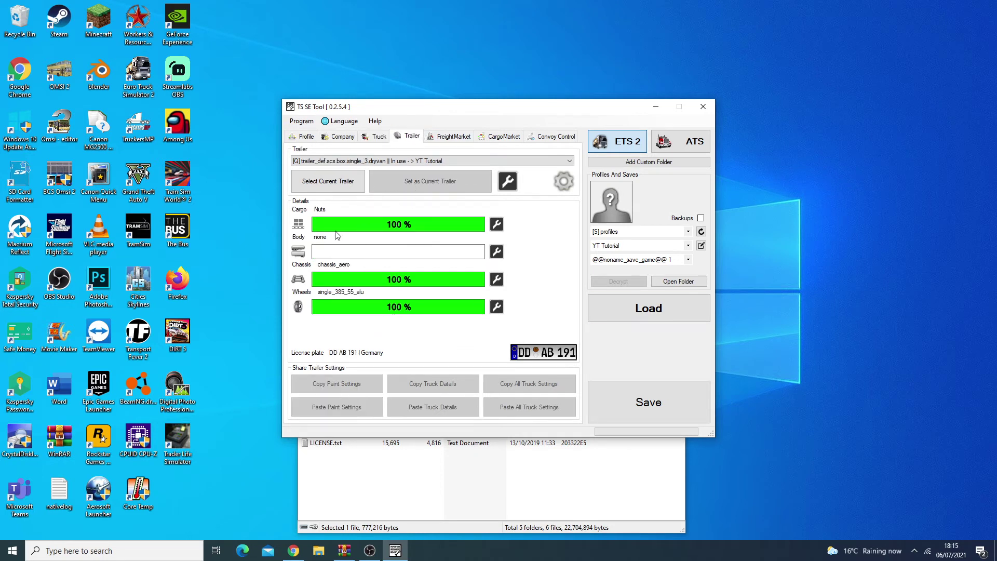
left_click(442, 136)
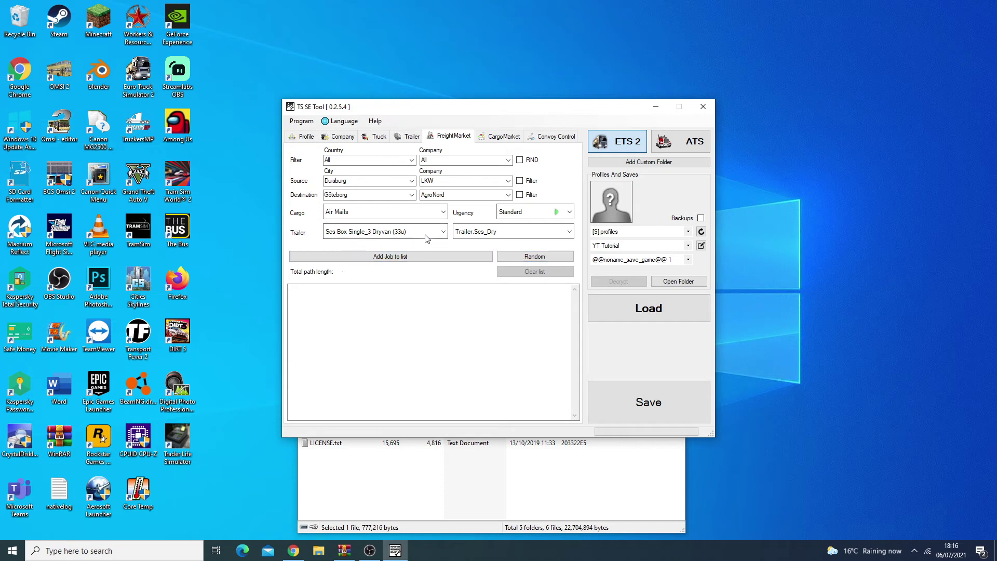
Step: Look over the freight market's trailer choices, the cargo market's job list and the convoy control options
left_click(360, 232)
left_click(405, 207)
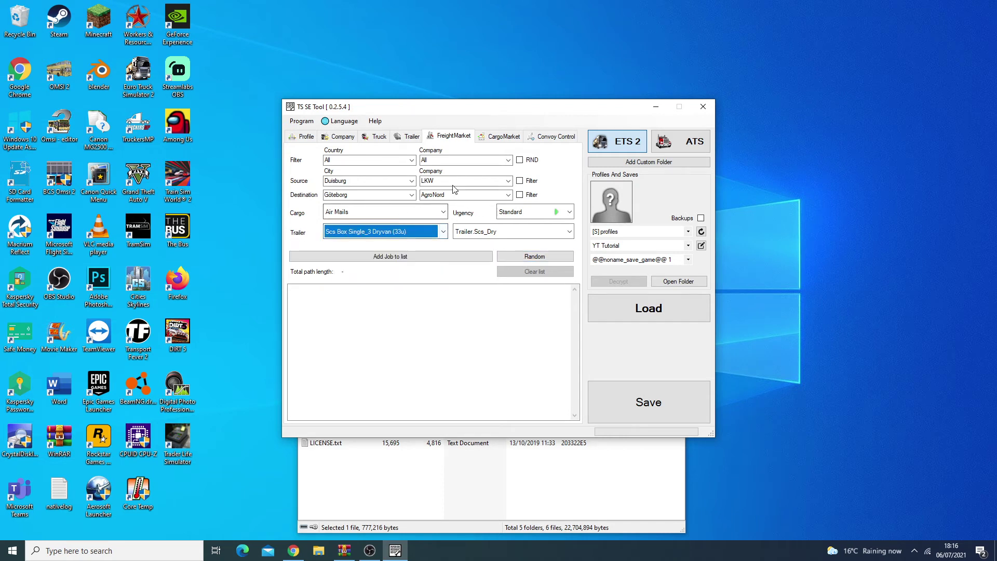
left_click(501, 136)
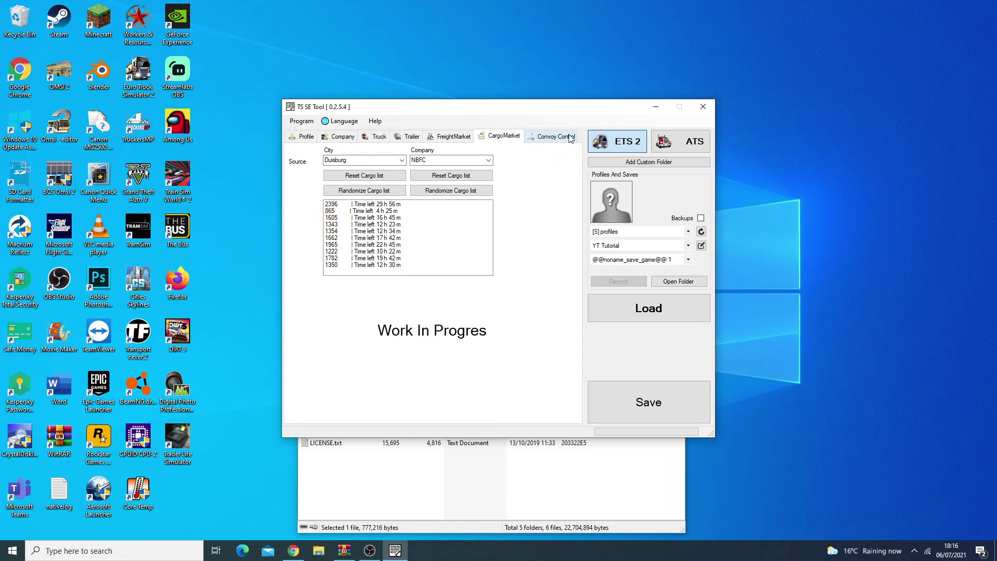
left_click(569, 138)
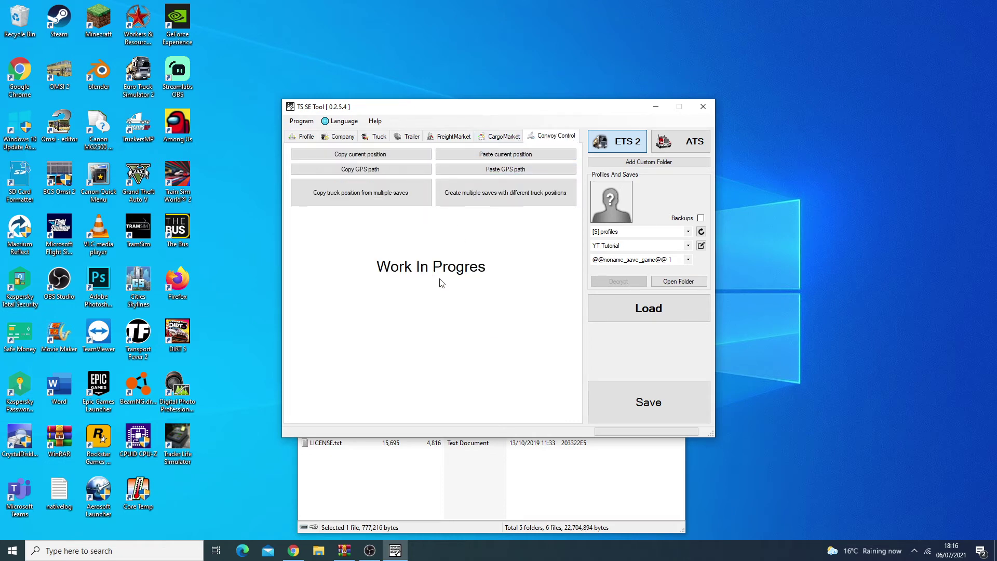
left_click(502, 136)
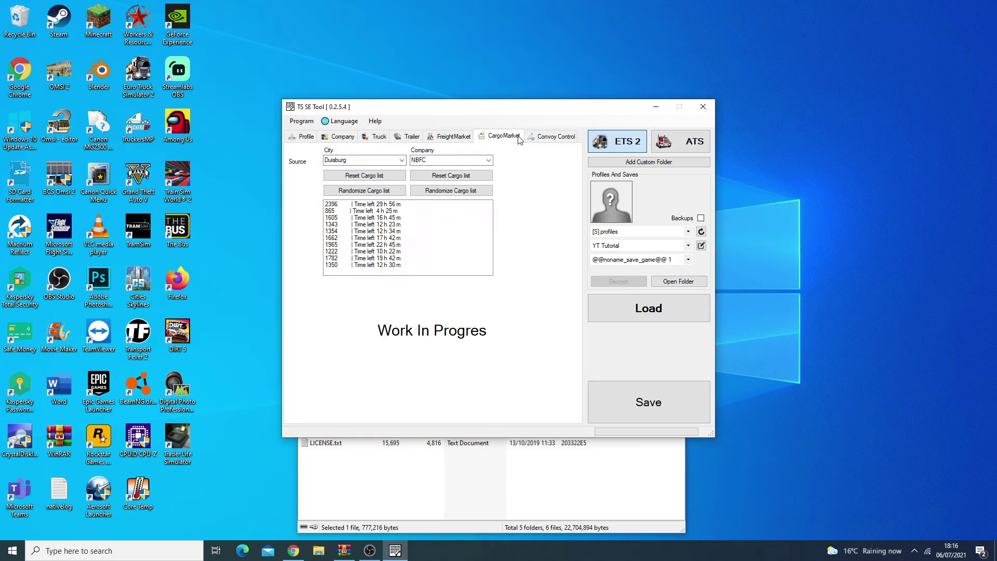
left_click(552, 137)
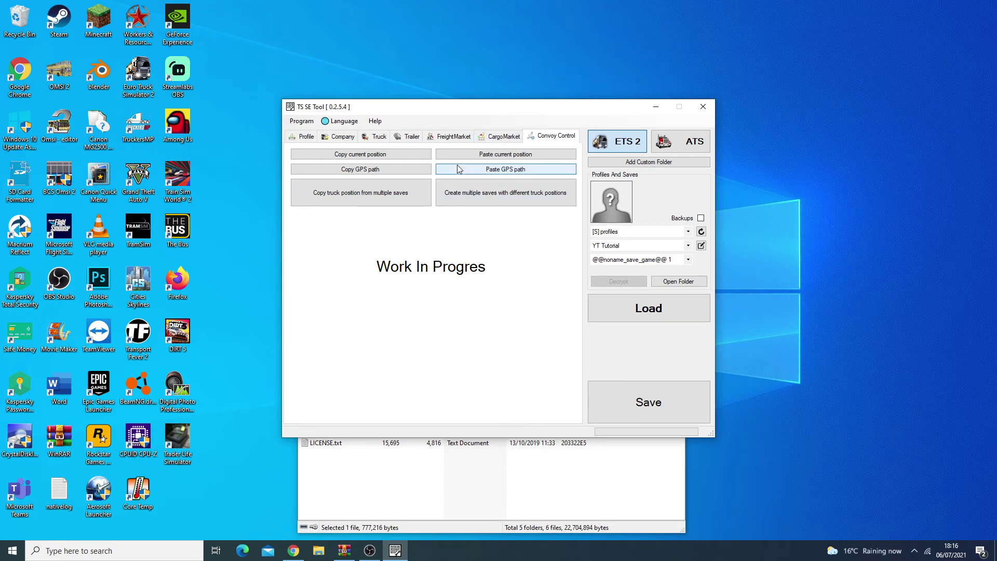
Step: Recheck the Mercedes New Actros truck's condition and the profile's player level and skills
left_click(438, 136)
left_click(376, 136)
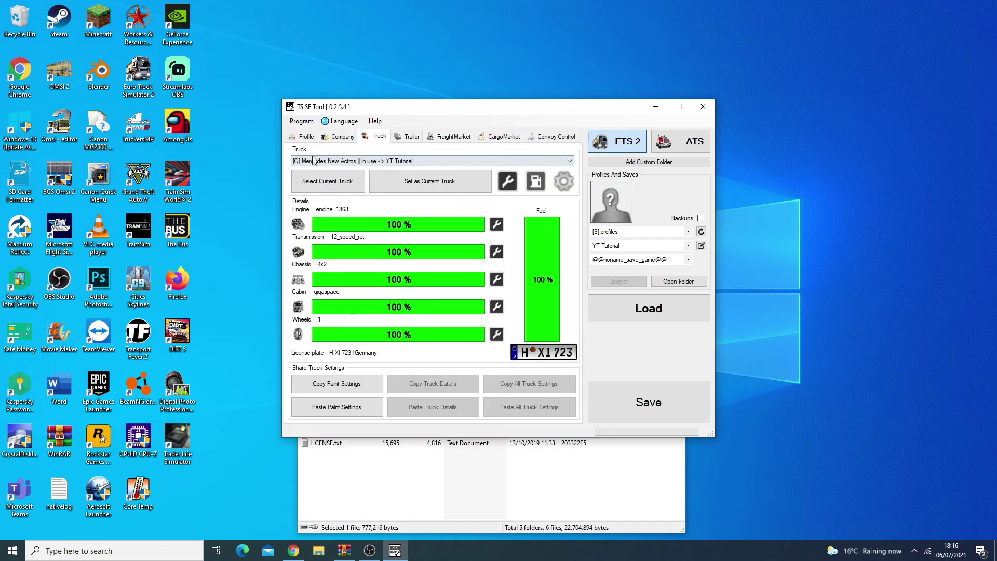
left_click(306, 136)
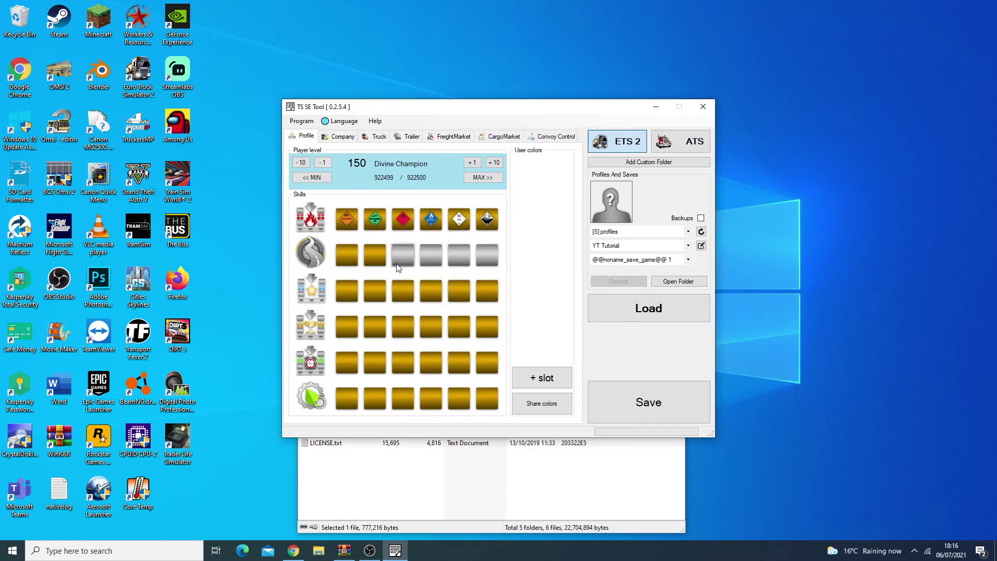
left_click(375, 136)
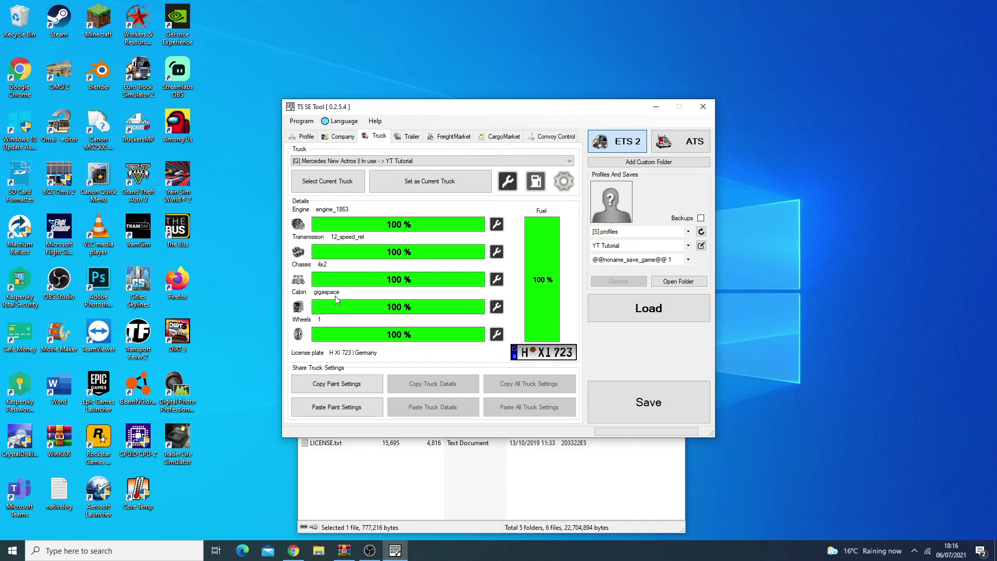
left_click(309, 136)
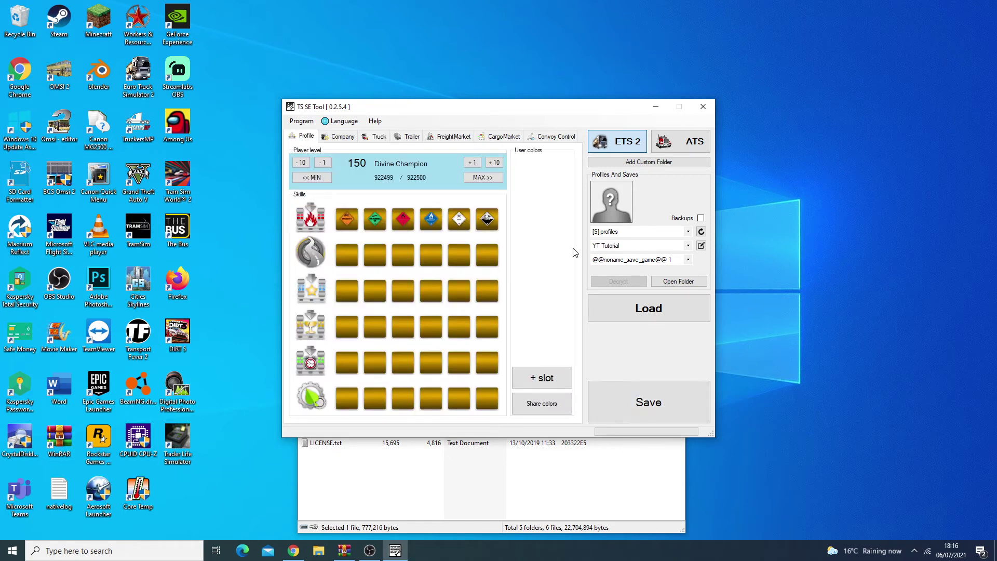
Step: Save the edited YT Tutorial save game, then close TS SE Tool and the archive window behind it
left_click(644, 410)
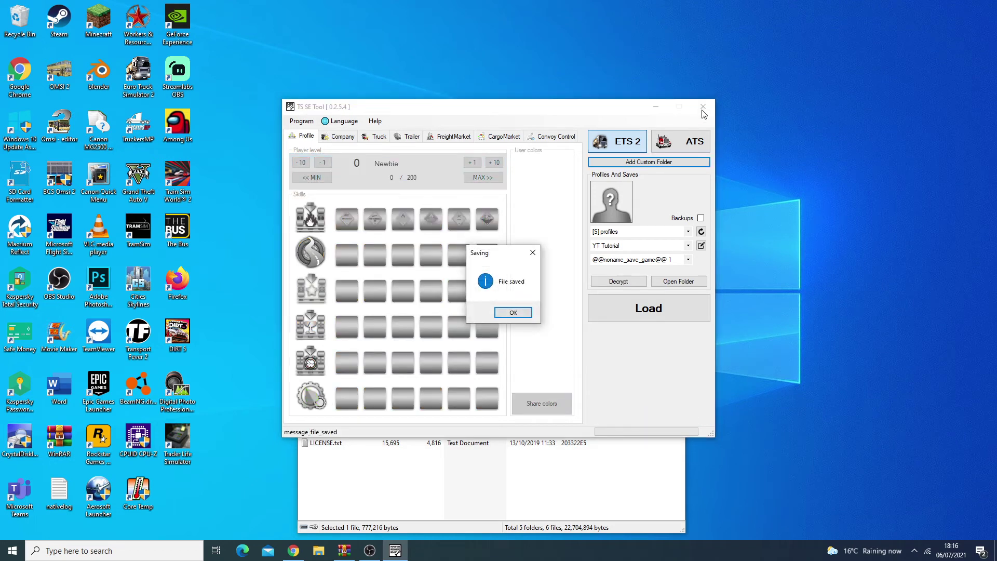
left_click(514, 312)
left_click(703, 107)
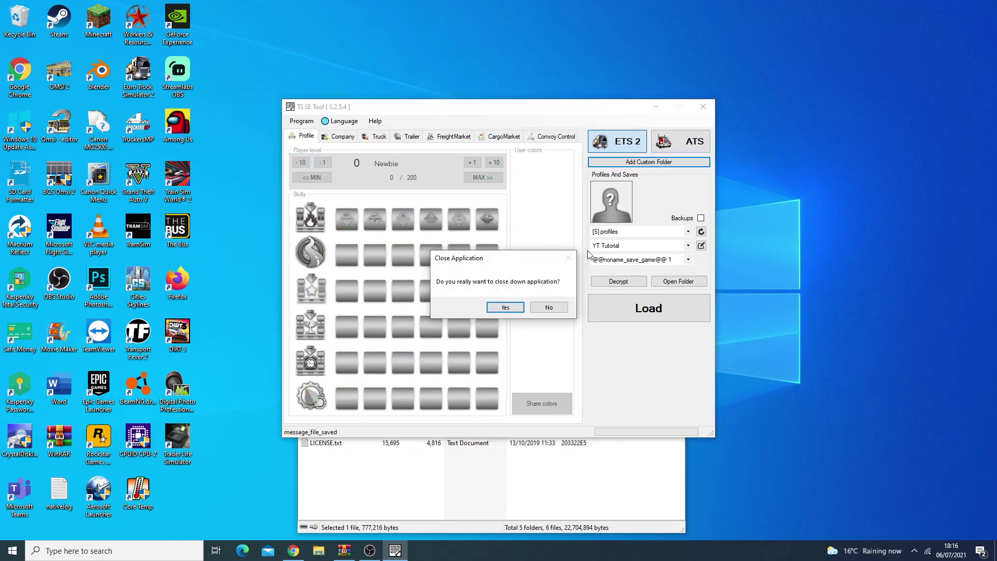
left_click(505, 307)
left_click(676, 249)
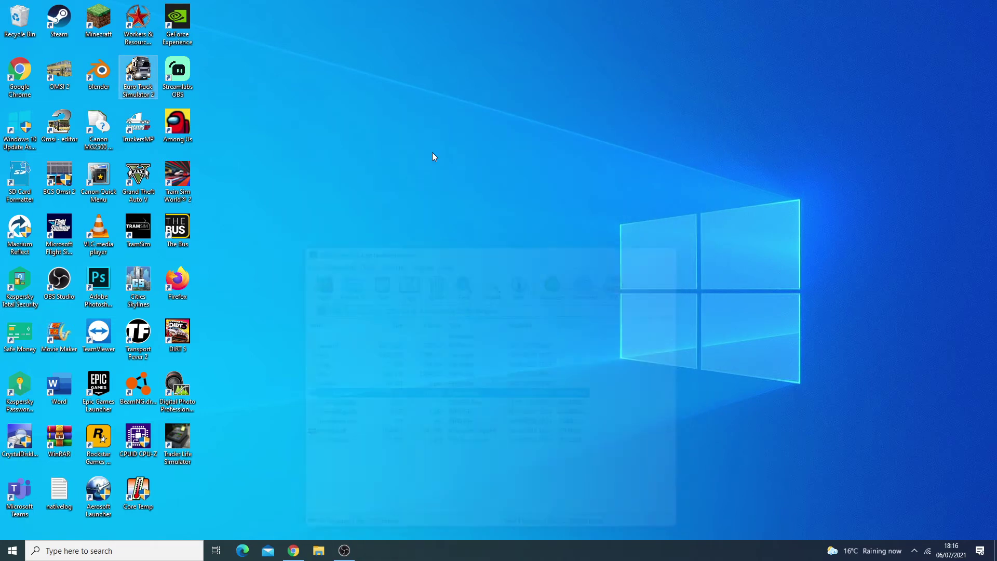
Step: Launch Euro Truck Simulator 2 and continue the game with the YT Tutorial profile
double_click(143, 88)
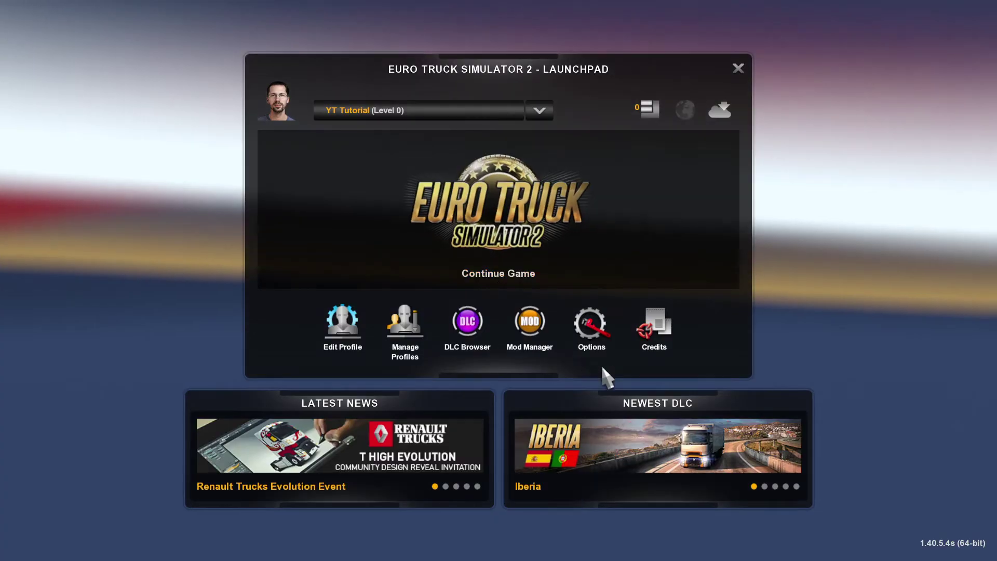
left_click(397, 111)
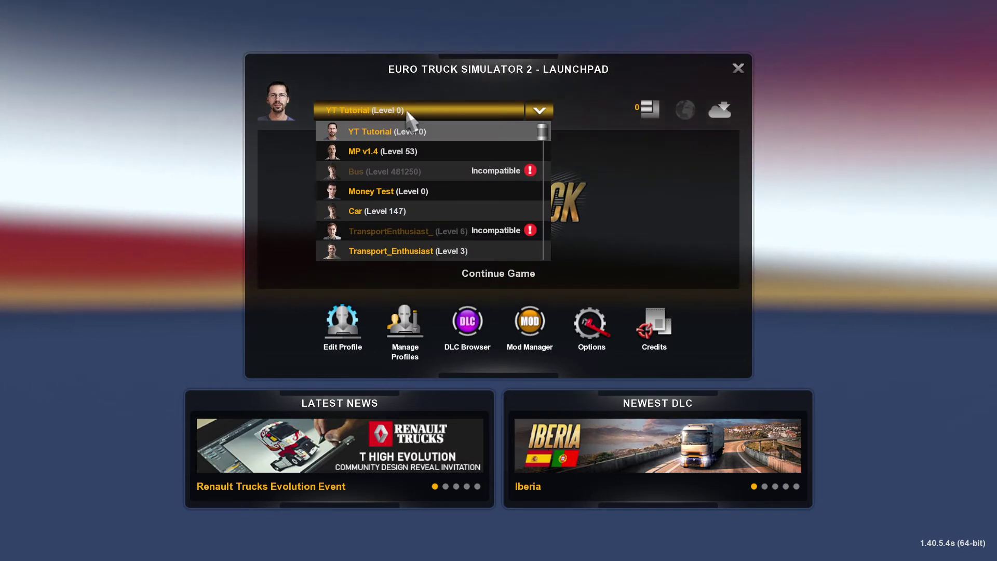
left_click(620, 102)
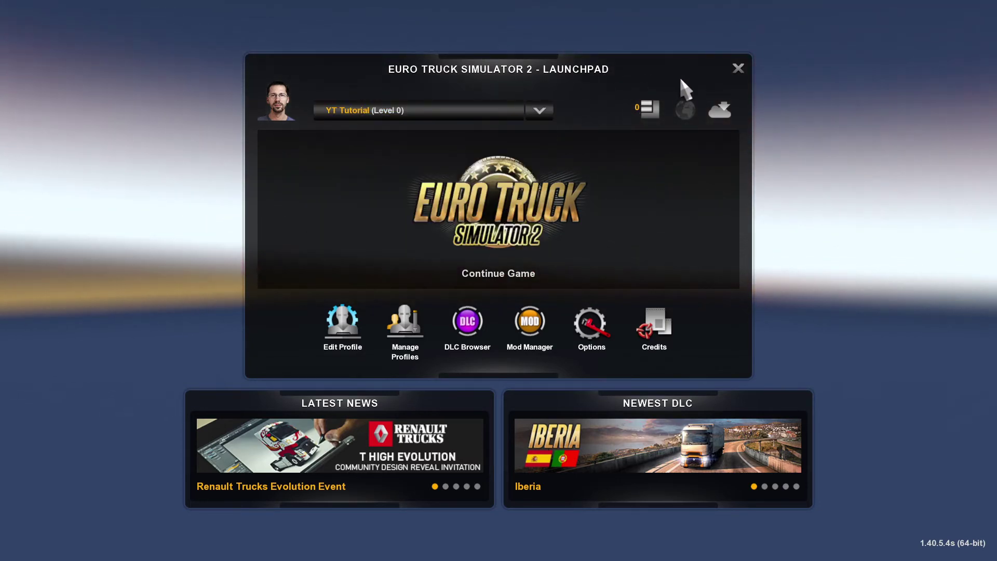
left_click(738, 68)
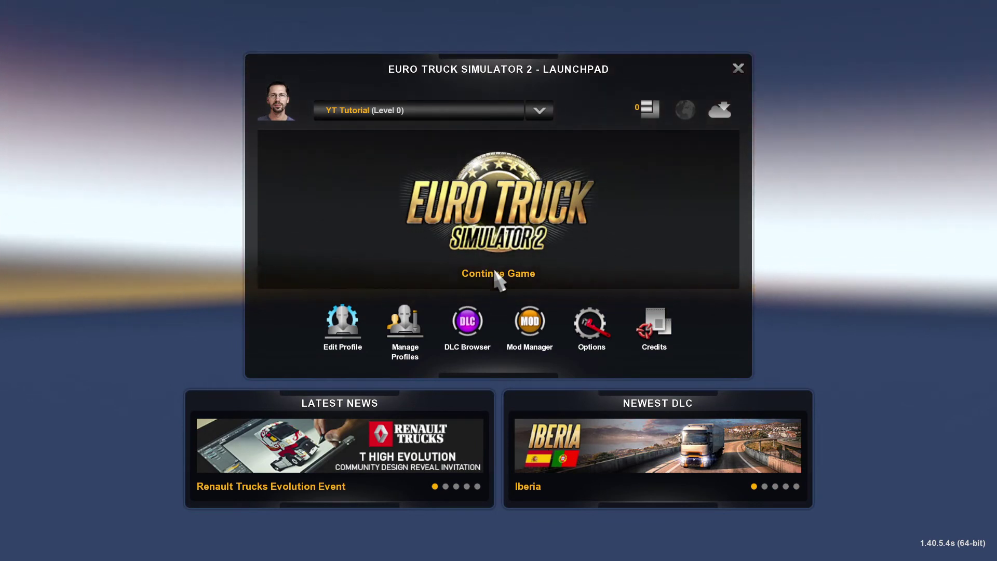
left_click(528, 275)
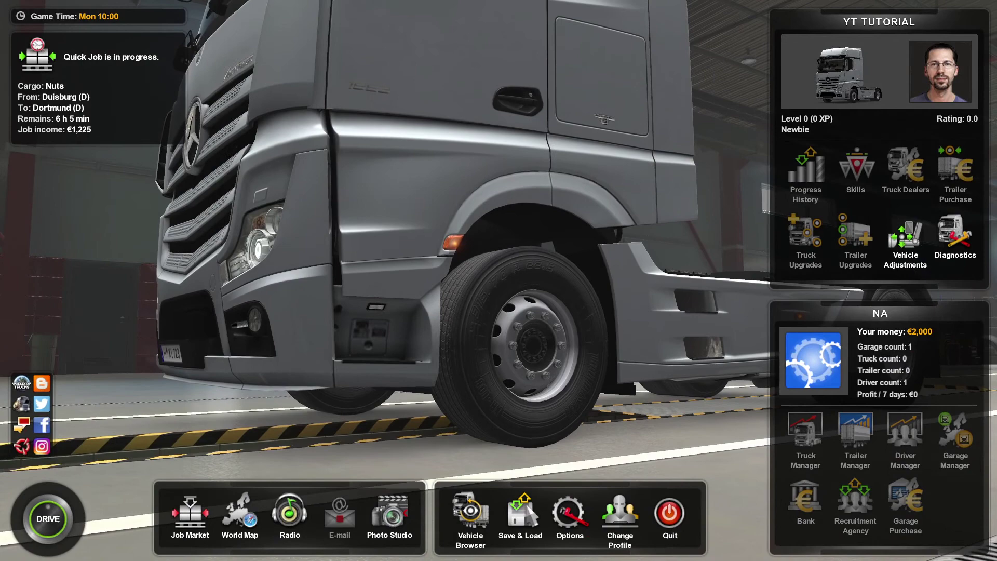
Step: Load the edited save "Unnamed save 1" with autosaves shown in the list
left_click(520, 514)
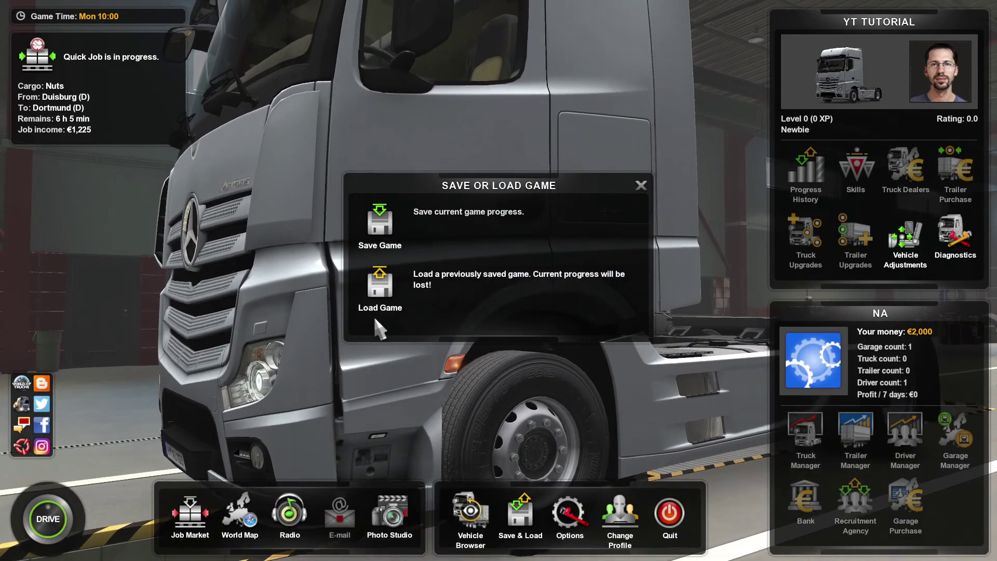
left_click(374, 312)
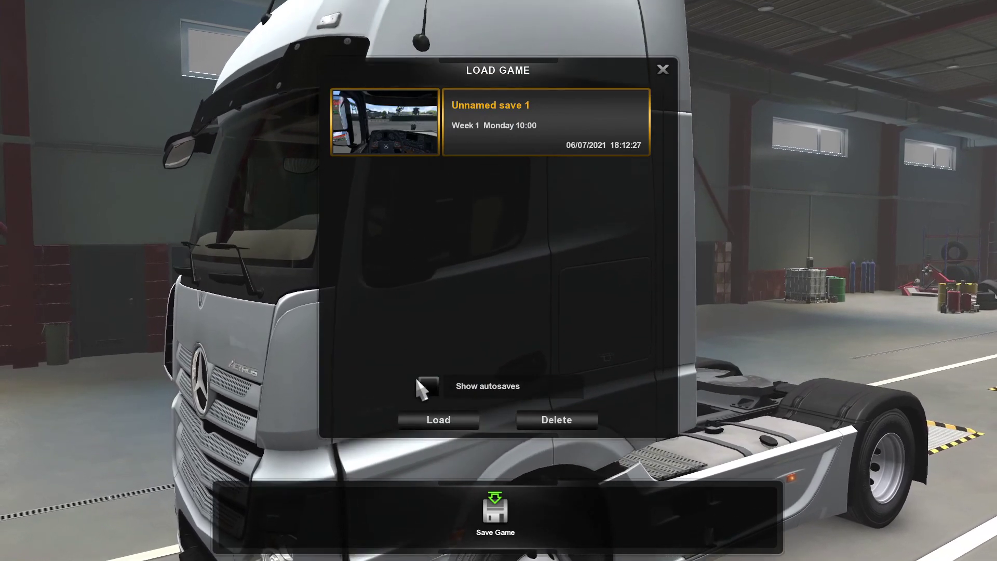
left_click(428, 386)
left_click(550, 126)
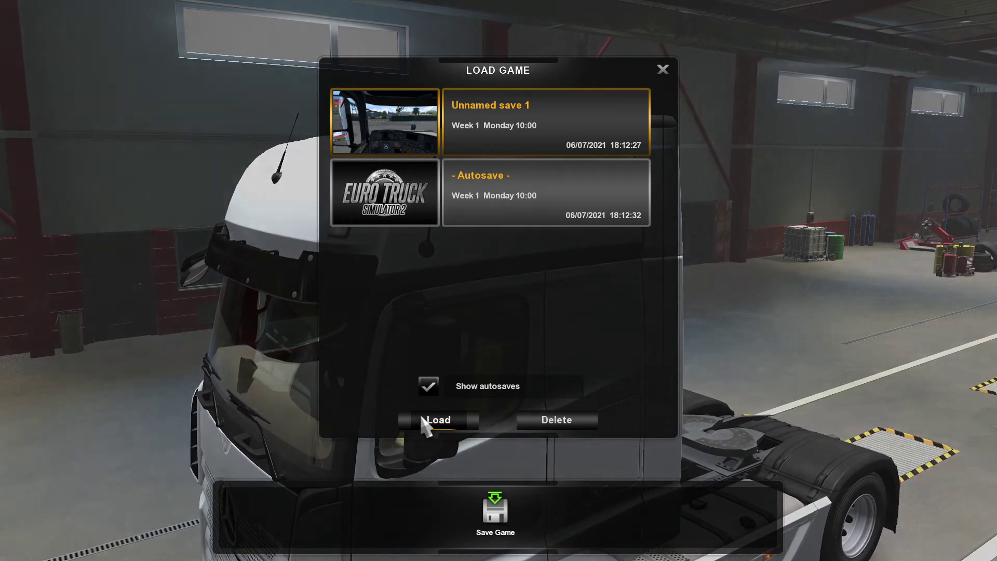
left_click(422, 420)
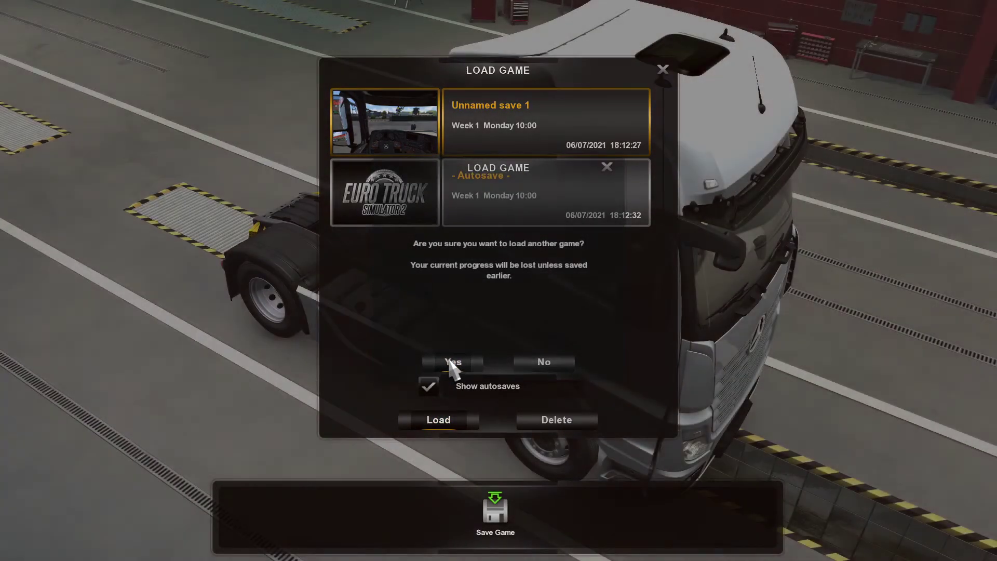
left_click(452, 363)
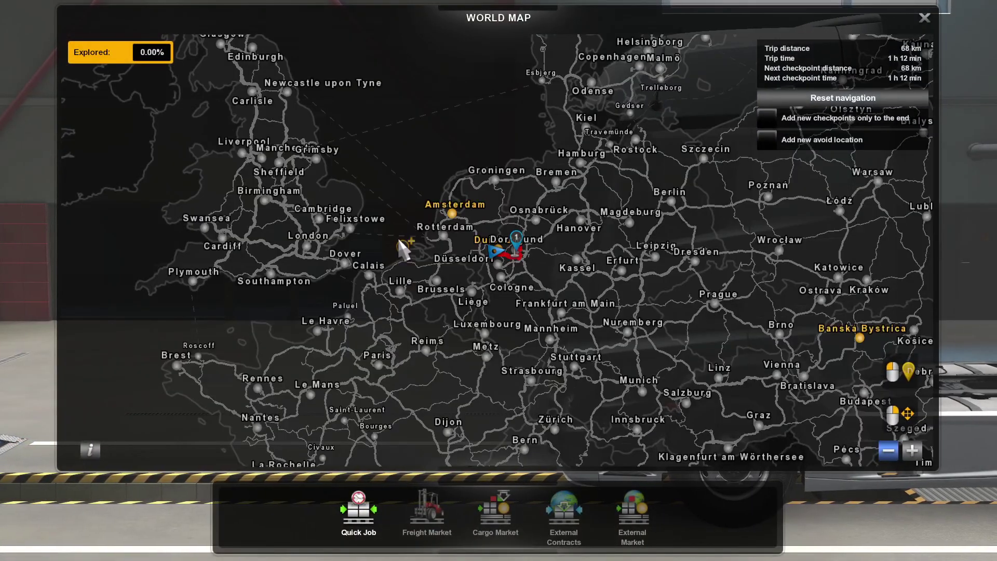
Step: Examine the discovered cities across the world map, reset the navigation route and close the map
key("Right")
key("Down")
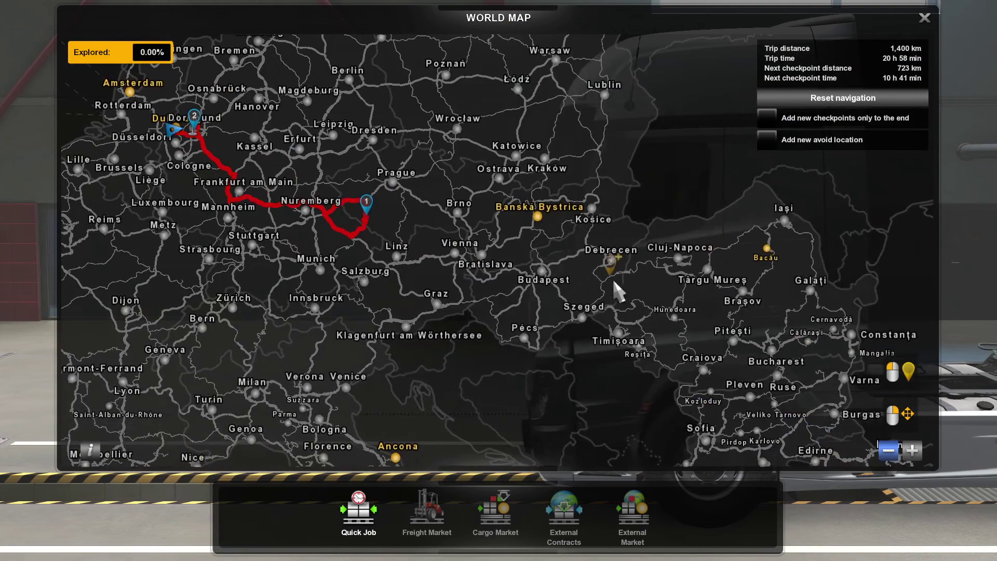
key("Up")
key("Left")
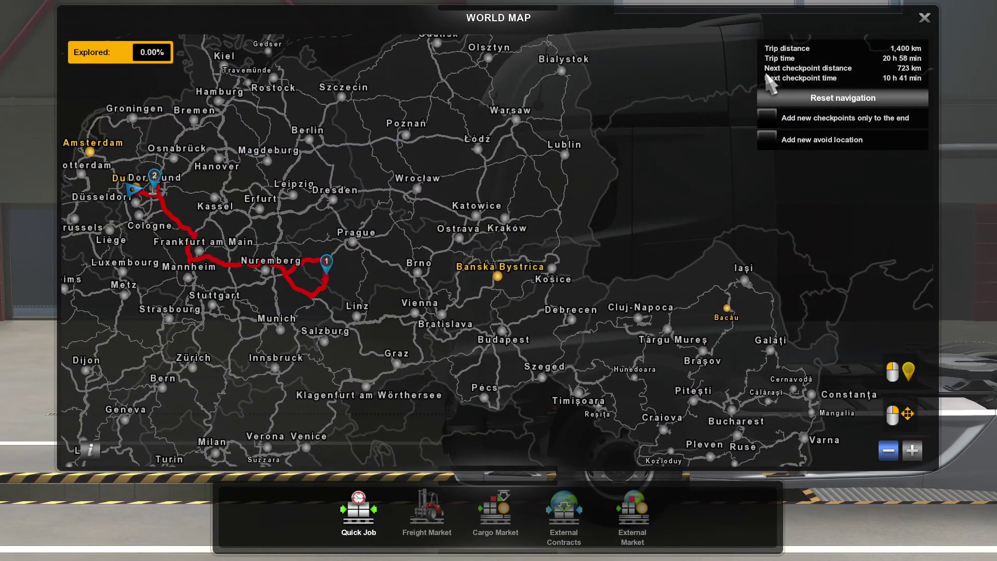
left_click(857, 98)
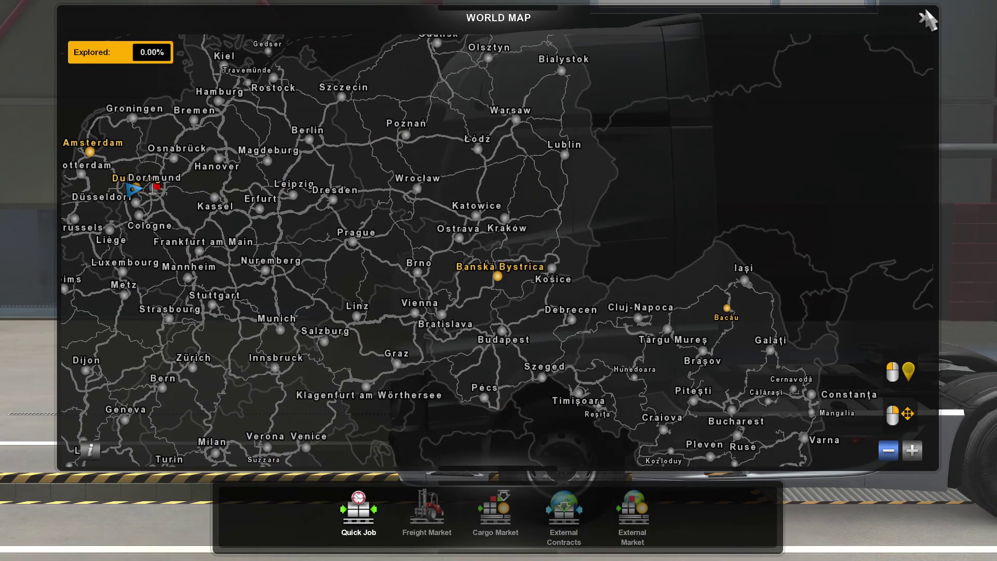
left_click(924, 18)
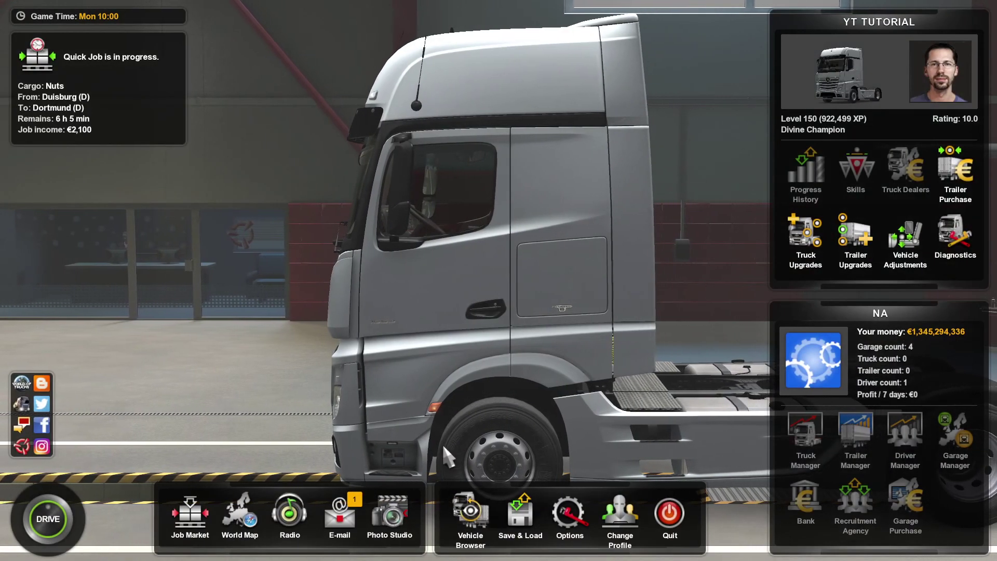